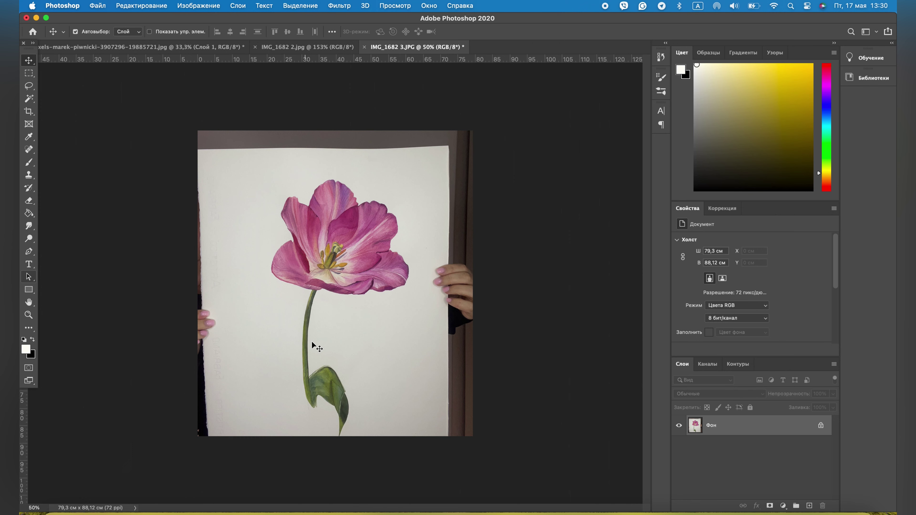
- Glance at the framed-tulip mockup, then return to the IMG_1682 3.JPG tulip photo
key("ctrl+Tab")
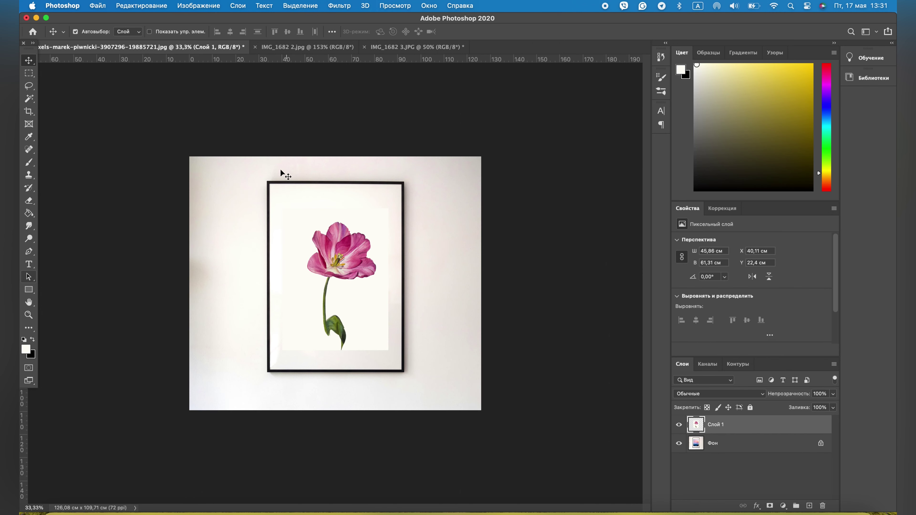
left_click(417, 47)
key("c")
- Crop IMG_1682 3.JPG to the painted paper, trimming the hands from both sides
left_click_drag(466, 289, 445, 286)
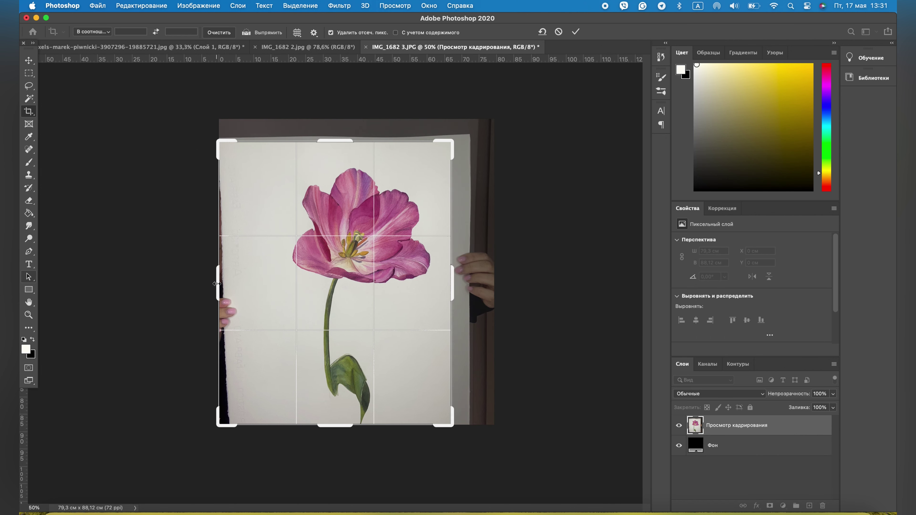
left_click_drag(216, 284, 236, 286)
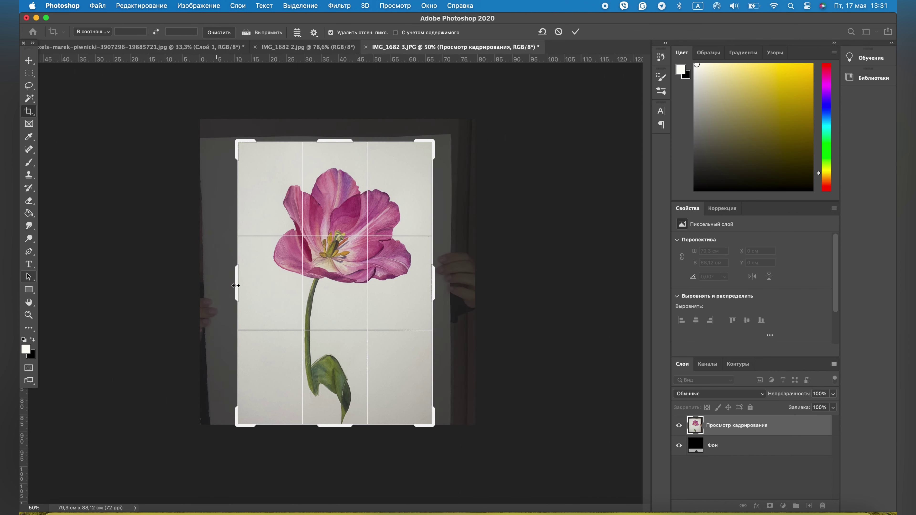
left_click(29, 62)
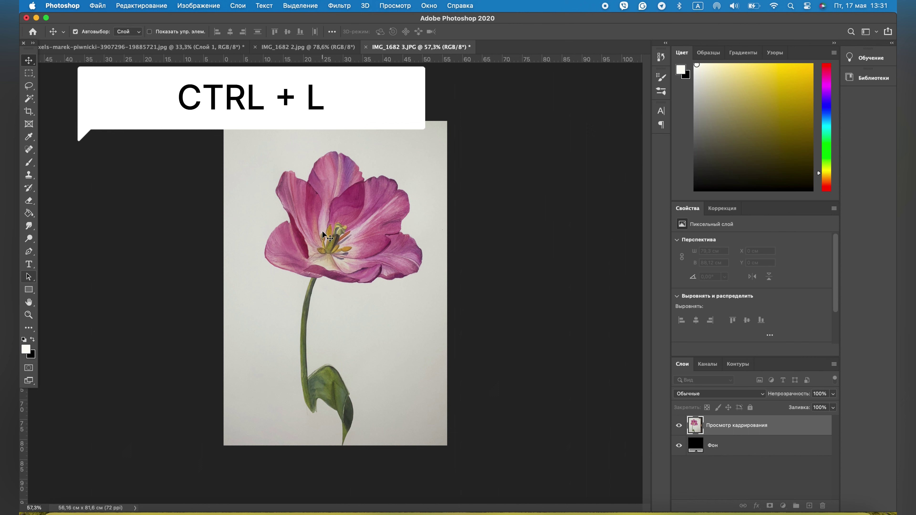
- Brighten the paper with Levels: white input 230 plus a slight midtone tweak
key("ctrl+l")
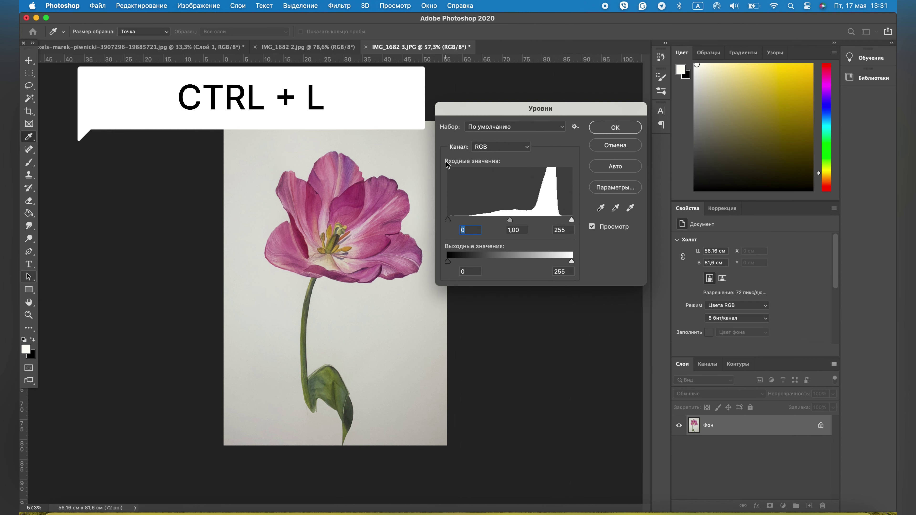
left_click_drag(490, 110, 506, 88)
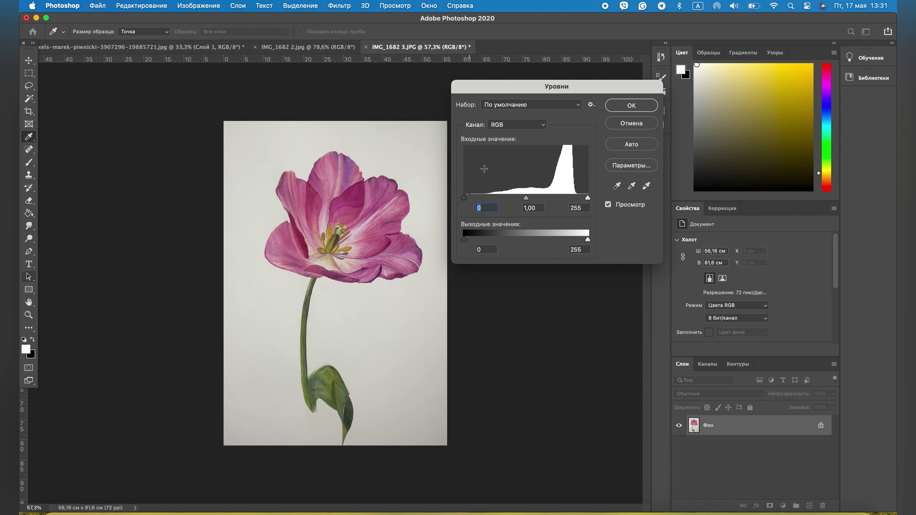
left_click_drag(588, 198, 575, 198)
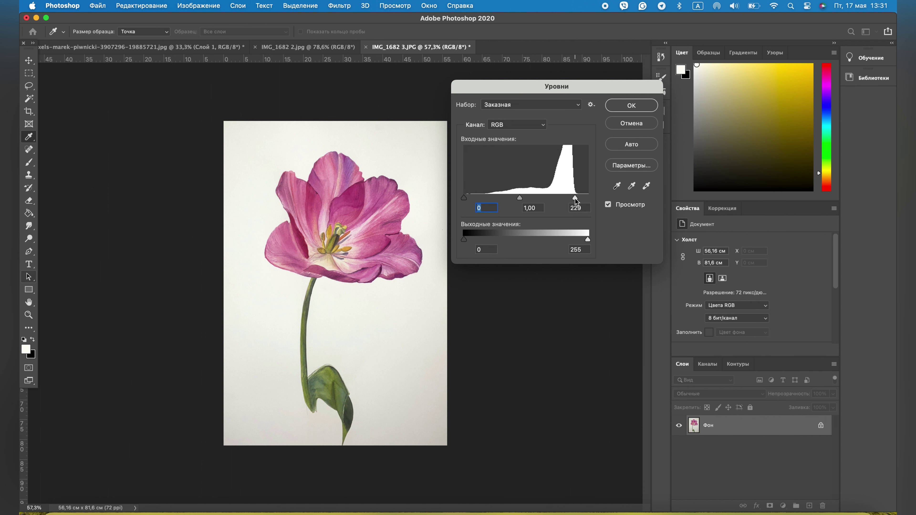
left_click(575, 199)
key("Up")
left_click_drag(521, 199, 520, 199)
left_click(520, 199)
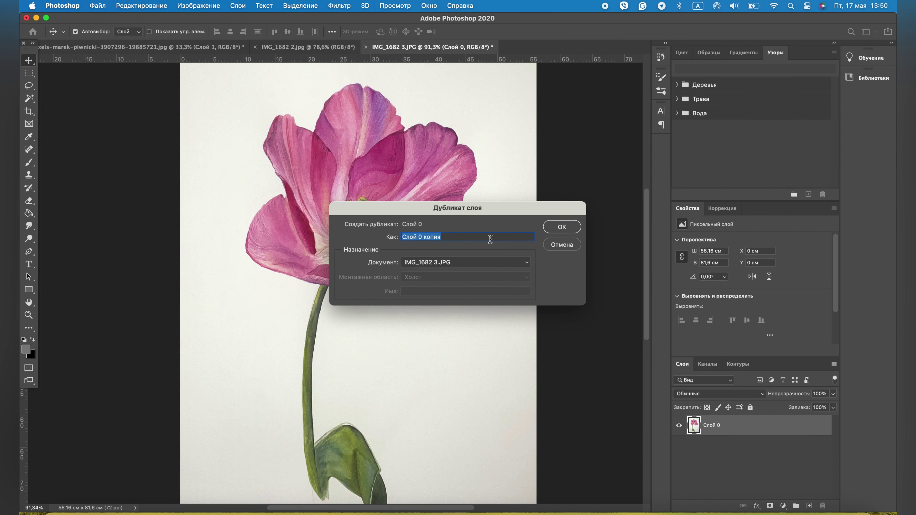
left_click(476, 262)
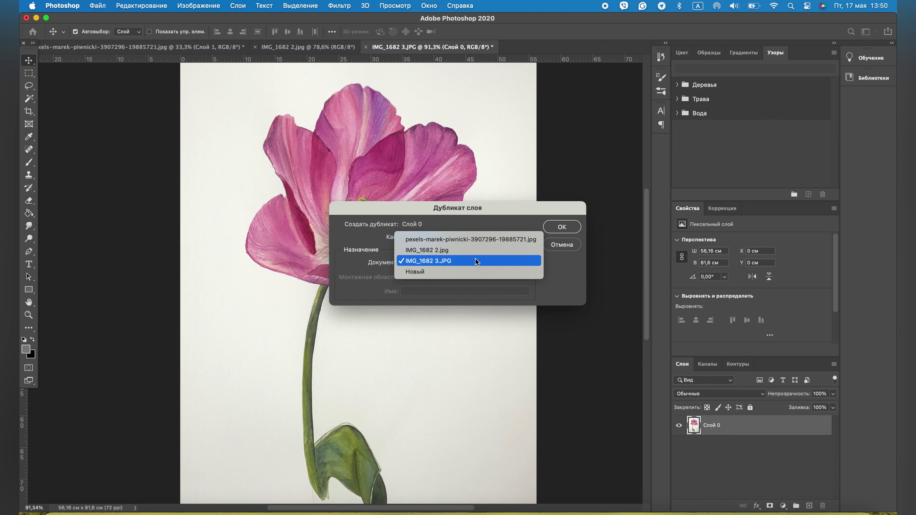
- Duplicate the tulip layer within the same document and select the original Слой 0
left_click(477, 263)
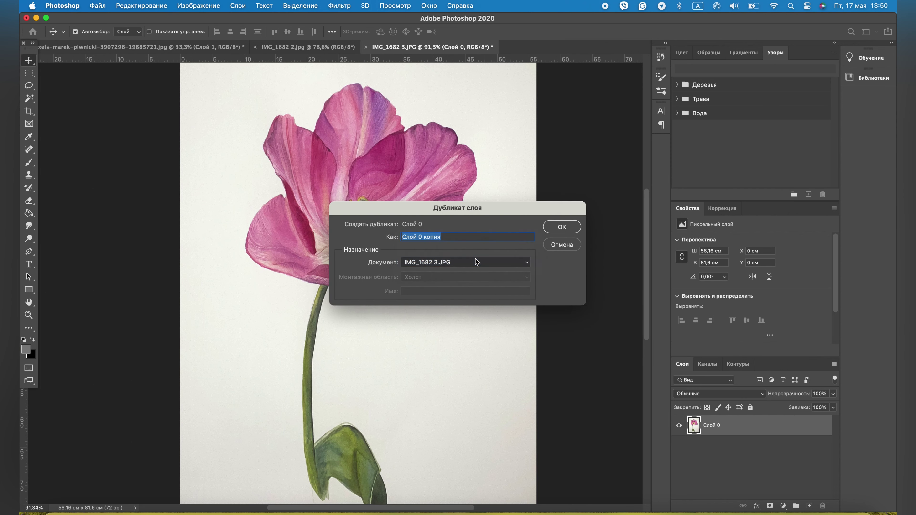
left_click(546, 228)
left_click(714, 450)
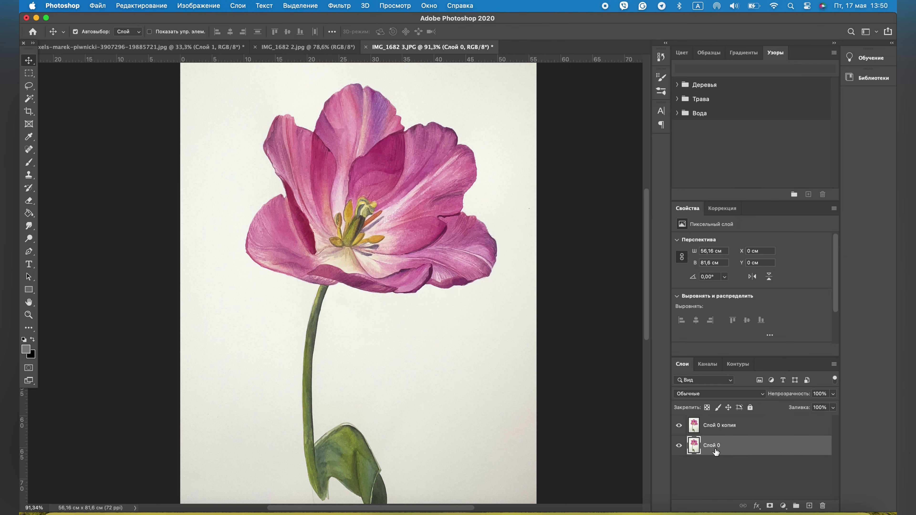
- Paint Слой 0 solid white with the Brush, then make Слой 0 копия active
left_click(29, 214)
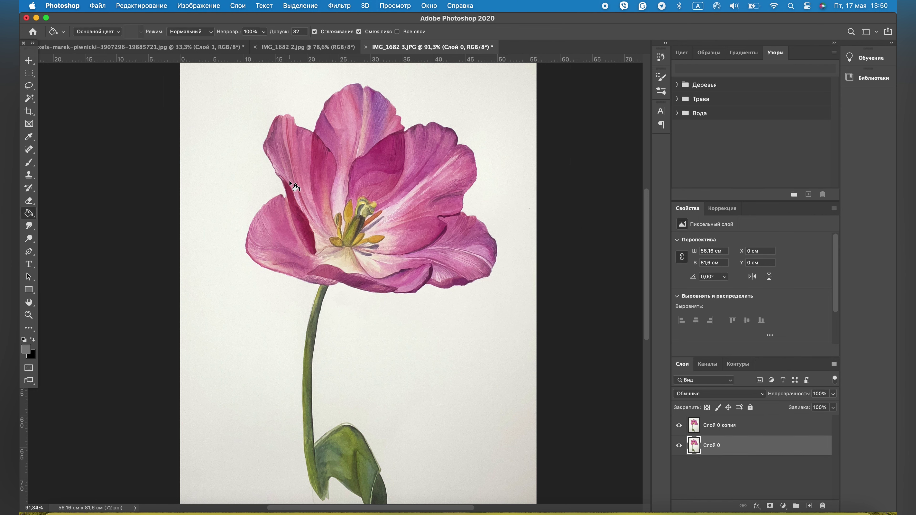
left_click(29, 163)
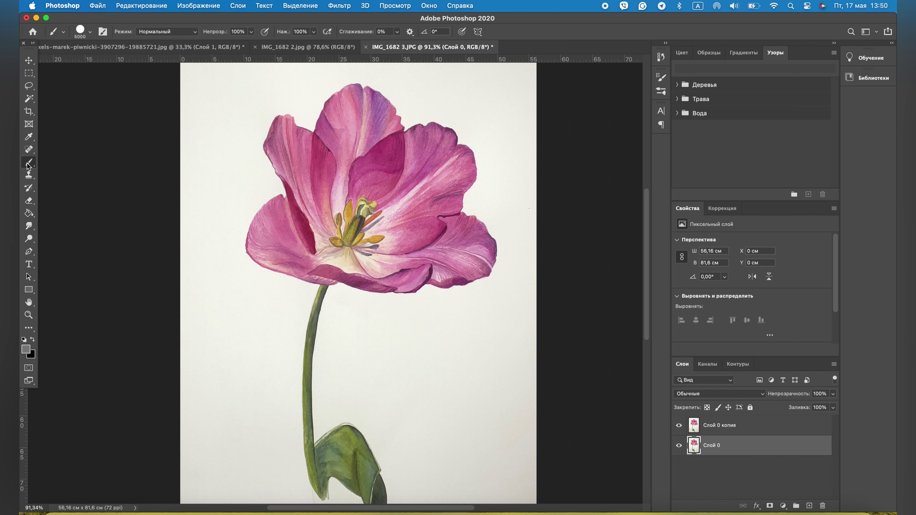
left_click(27, 350)
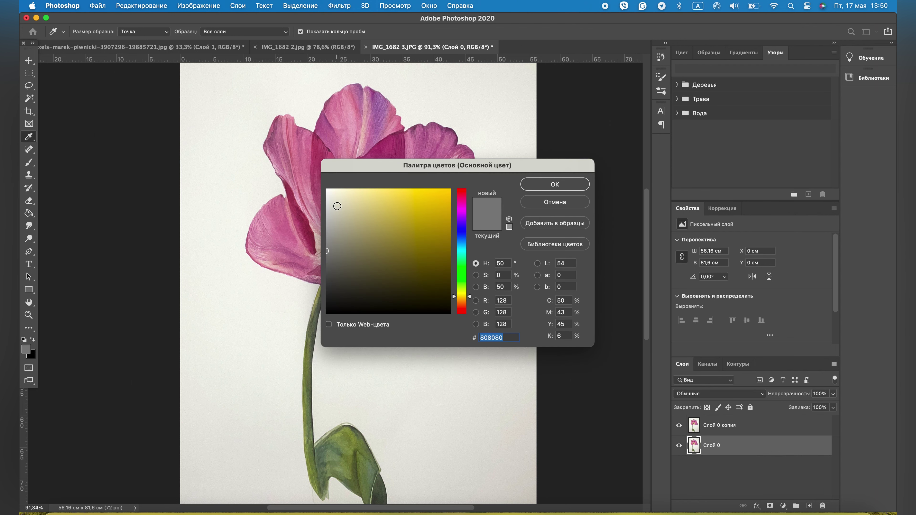
left_click_drag(337, 205, 327, 190)
left_click(572, 191)
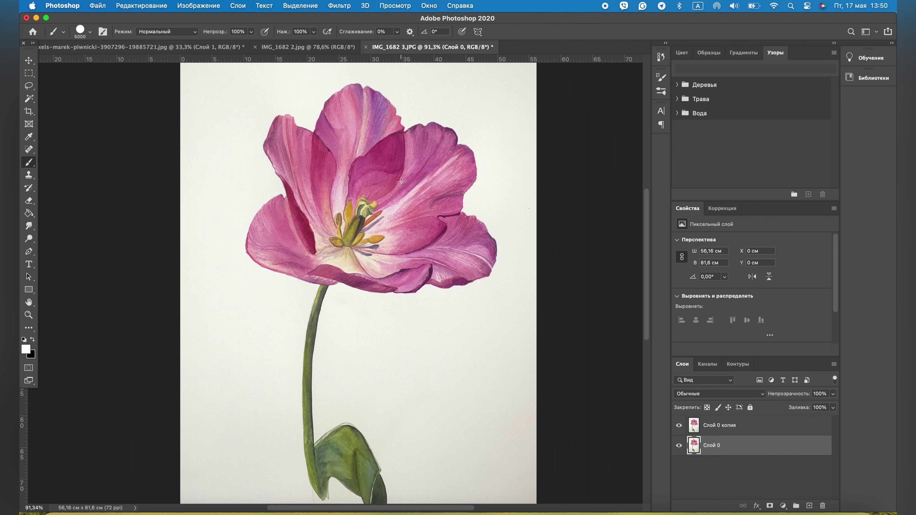
left_click(404, 184)
left_click(716, 431)
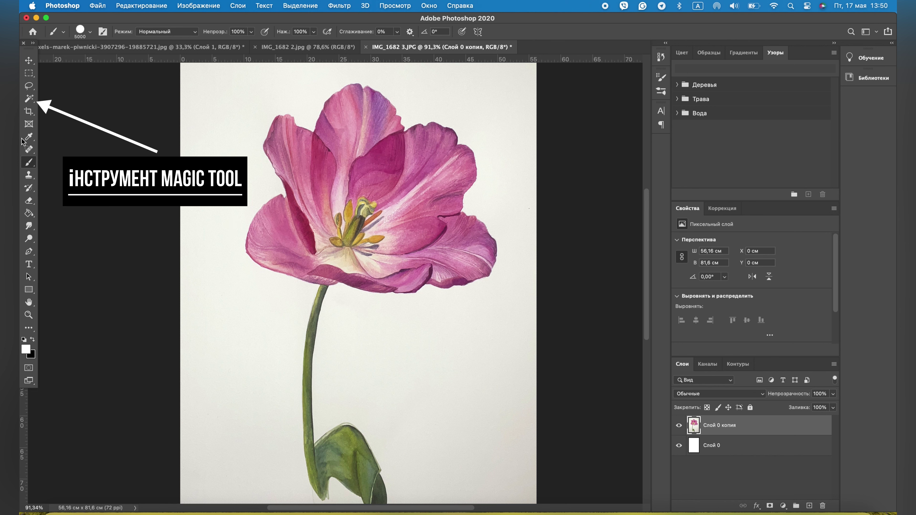
- Magic-wand and delete the paper background on Слой 0 копия, then erase bottom specks
left_click(28, 98)
left_click(186, 147)
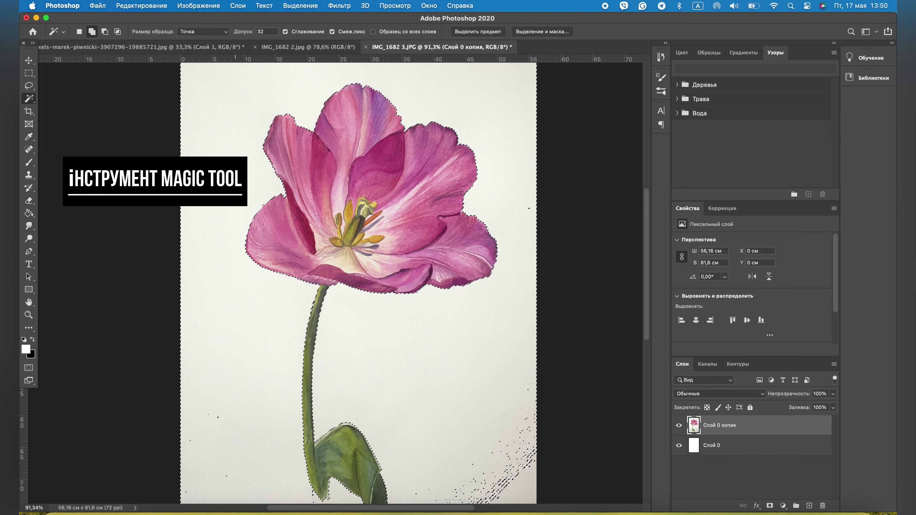
key("Delete")
key("ctrl+d")
left_click(29, 200)
scroll(361, 289, "down", 3)
left_click_drag(468, 361, 530, 451)
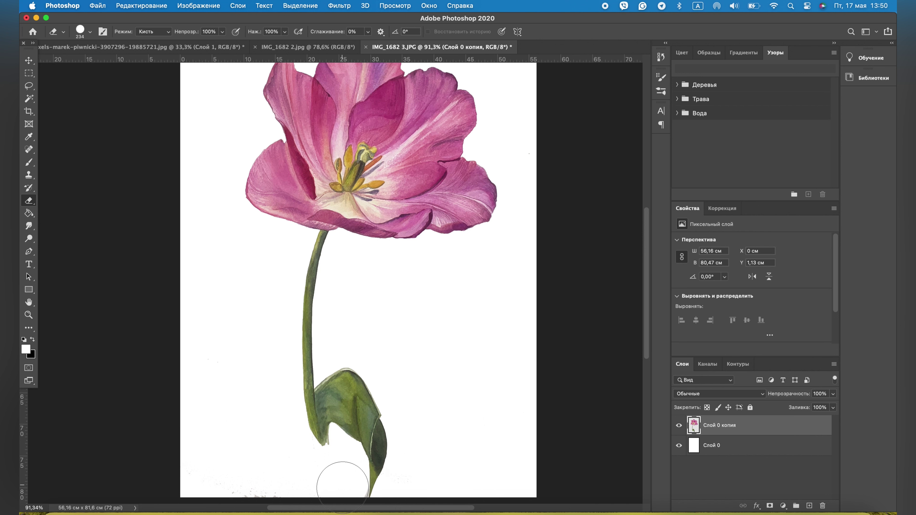
- Erase faint specks along the bottom edge, then undo that eraser cleanup
mouse_move(318, 483)
left_mouse_down()
mouse_move(196, 493)
mouse_move(207, 306)
left_mouse_up()
key("super+z")
key("super+z")
key("v")
- Select the tulip with Select Subject, smooth the selection by 2 px, and deselect
left_click(301, 7)
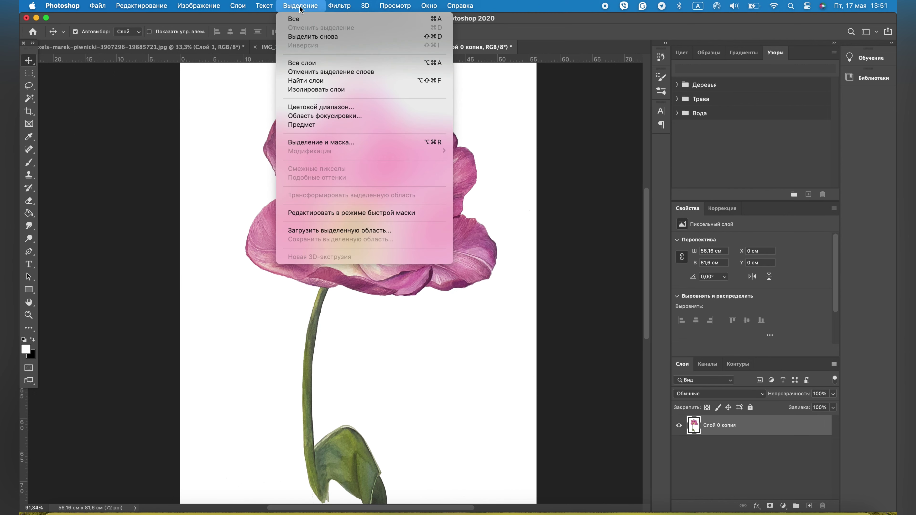
left_click(301, 124)
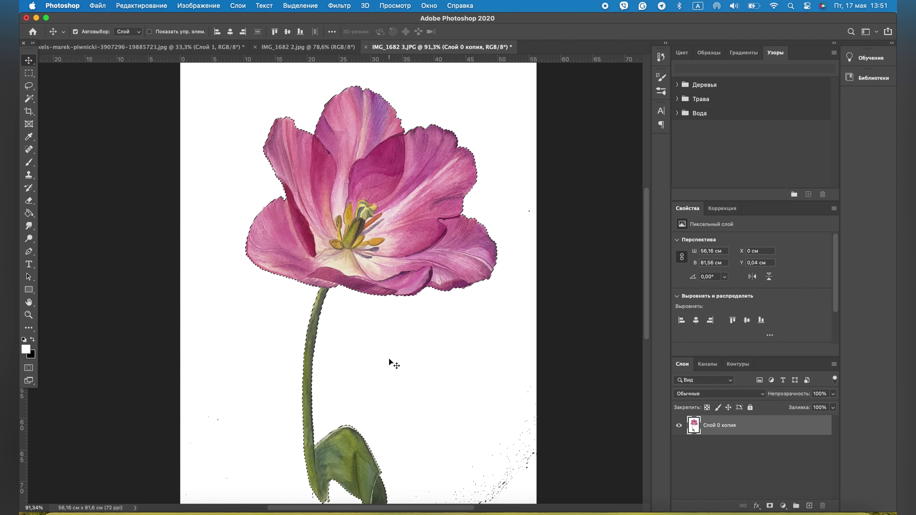
scroll(390, 361, "down", 5)
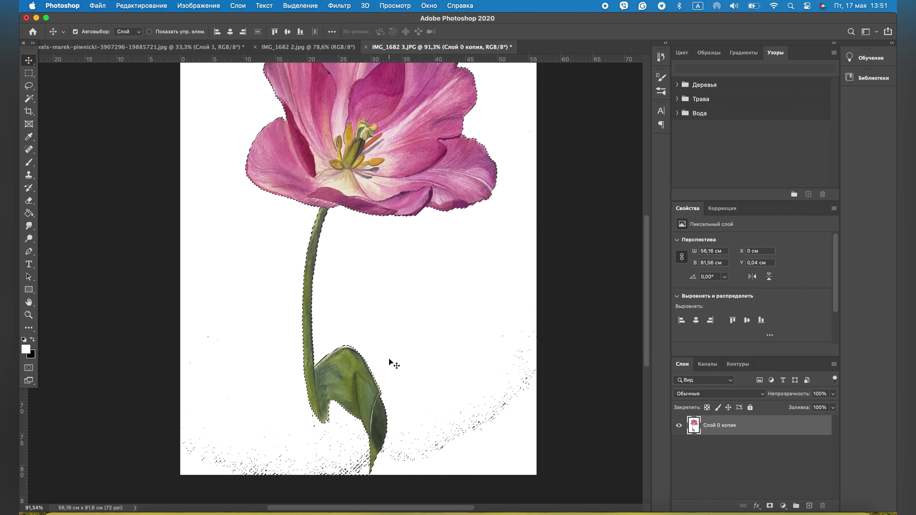
left_click(339, 6)
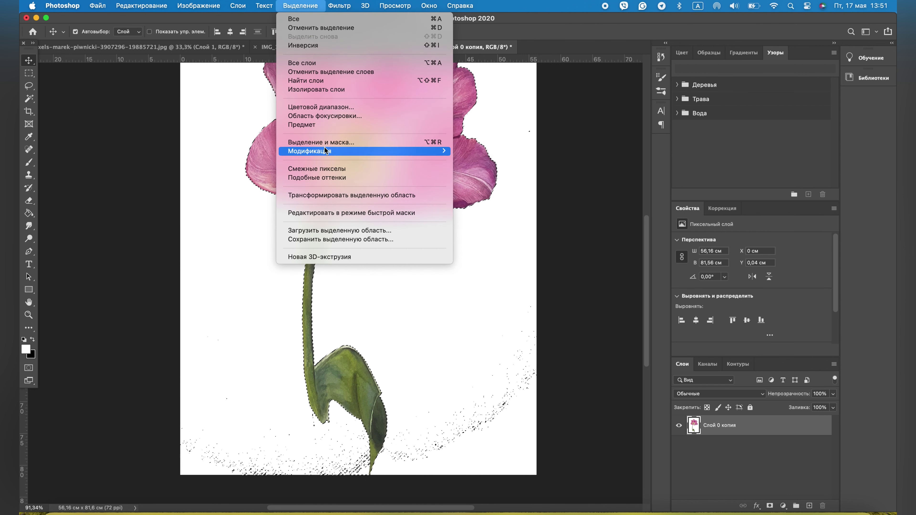
mouse_move(310, 151)
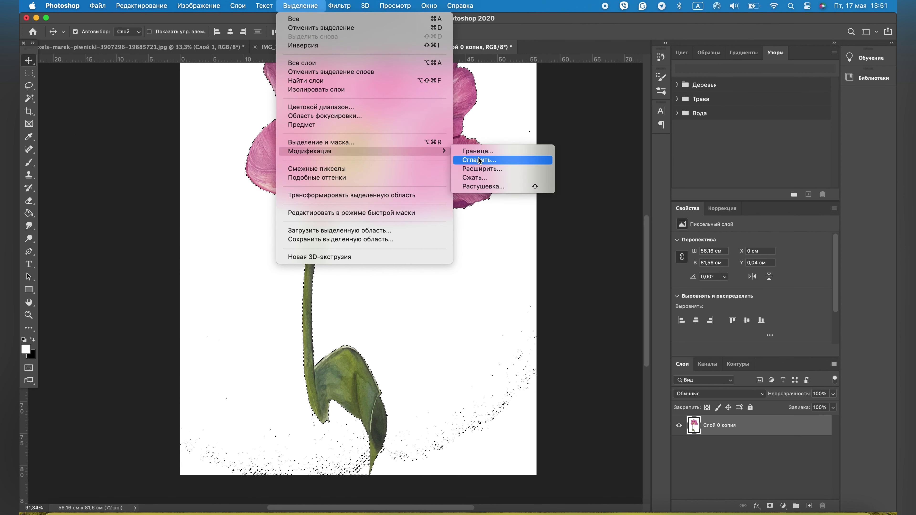
left_click(479, 160)
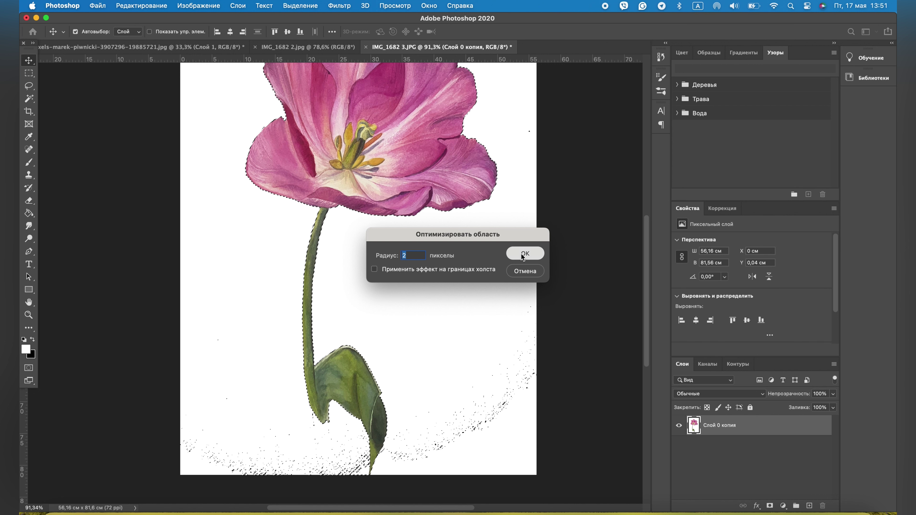
left_click(523, 256)
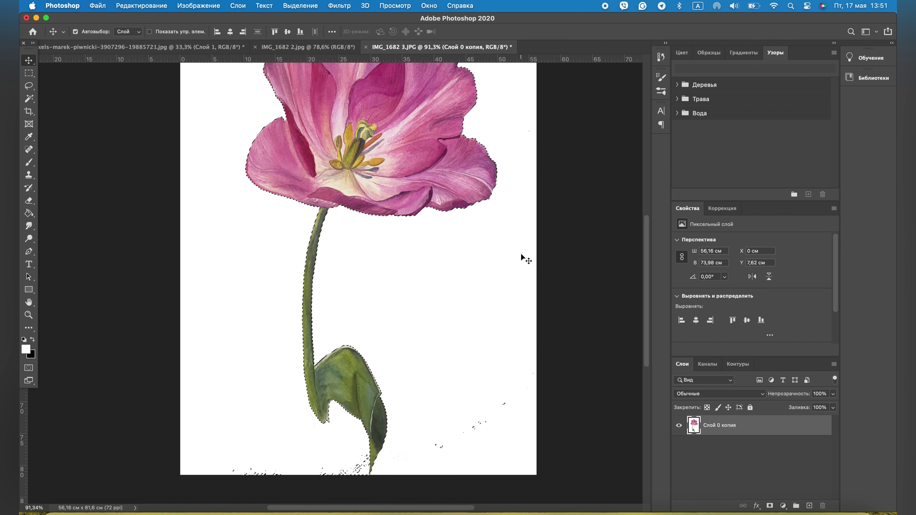
key("super+d")
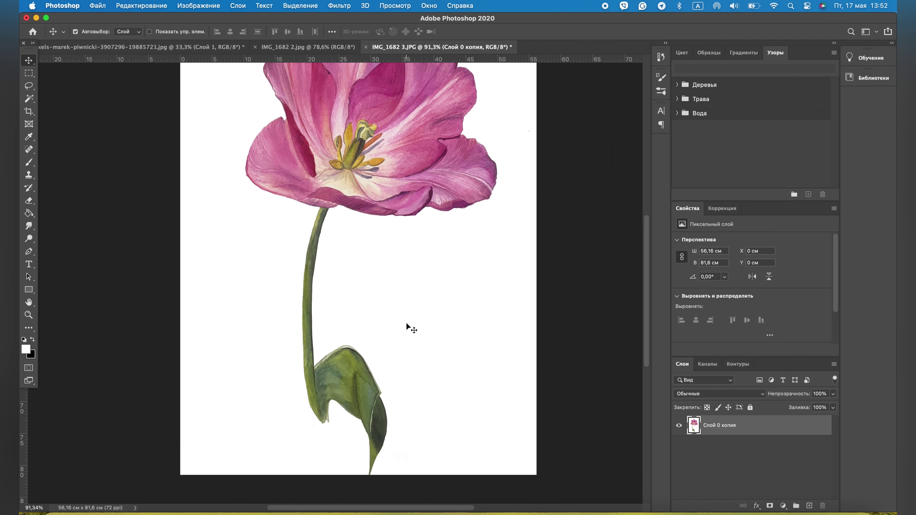
key("super+l")
- Preview a Levels black input of 4, cancel it, and pick the Brush tool
mouse_move(466, 198)
left_mouse_down()
mouse_move(599, 196)
mouse_move(490, 196)
left_mouse_up()
left_click(631, 123)
key("b")
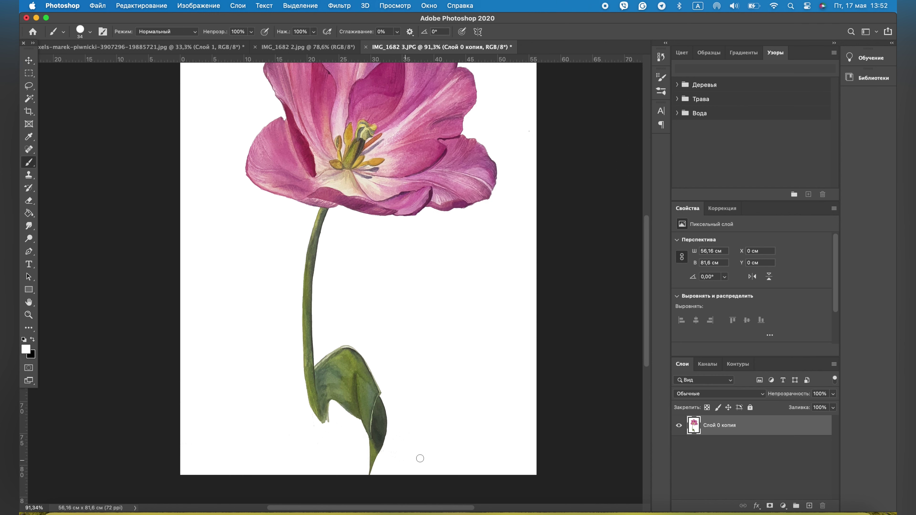
- Zoom into the tulip and shrink the hard round brush to 7 px
scroll(395, 457, "up", 3)
scroll(395, 457, "up", 3)
scroll(394, 458, "up", 3)
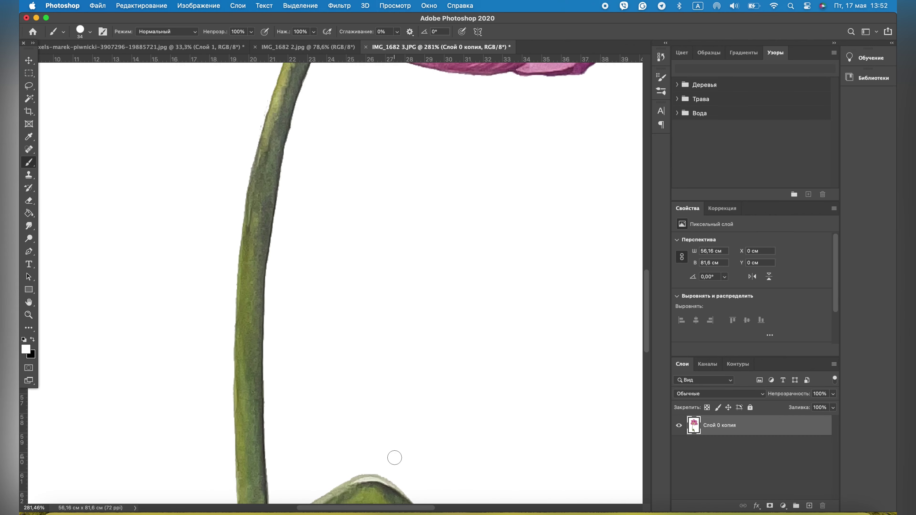
scroll(267, 339, "up", 5)
scroll(274, 325, "up", 5)
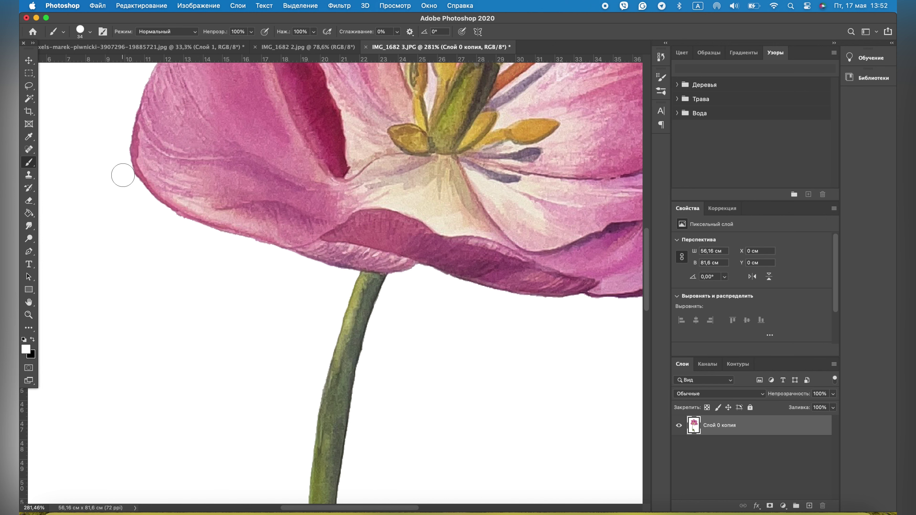
scroll(136, 208, "up", 2)
scroll(136, 208, "up", 3)
scroll(140, 206, "up", 3)
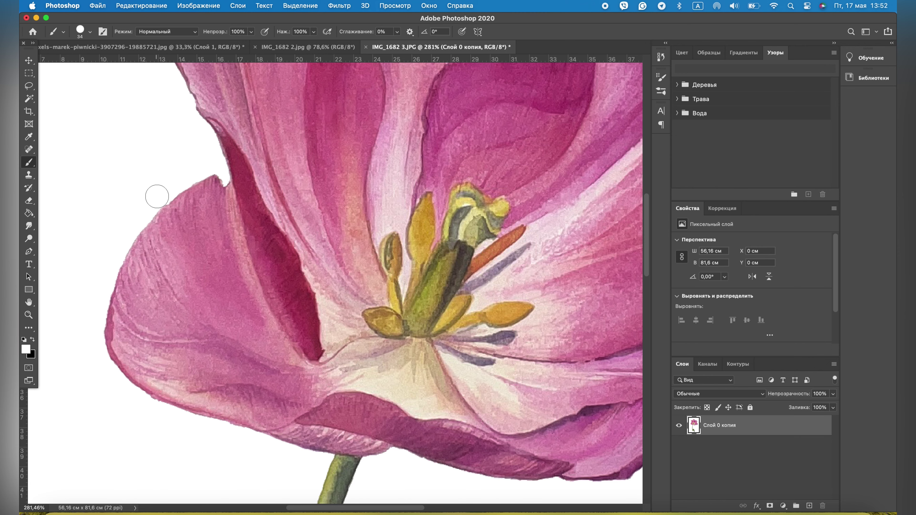
scroll(163, 154, "up", 2)
scroll(162, 154, "up", 4)
scroll(163, 154, "up", 1)
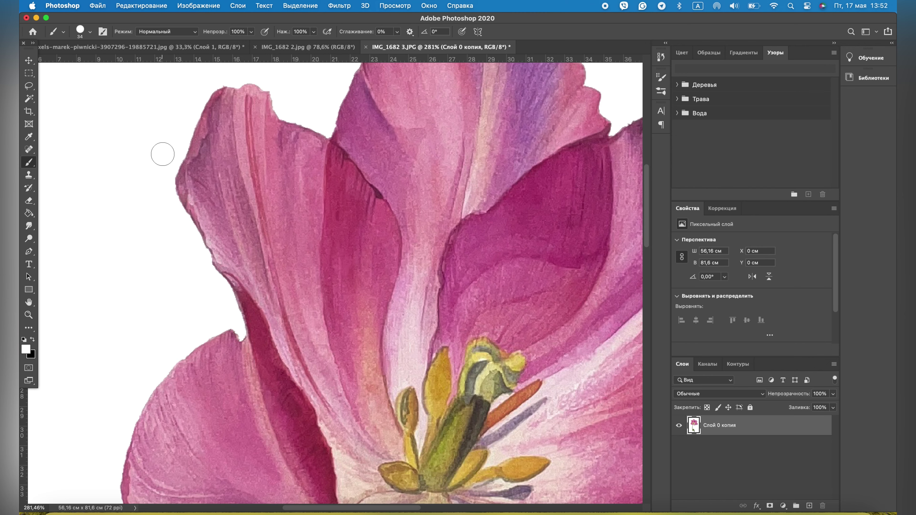
scroll(163, 154, "up", 2)
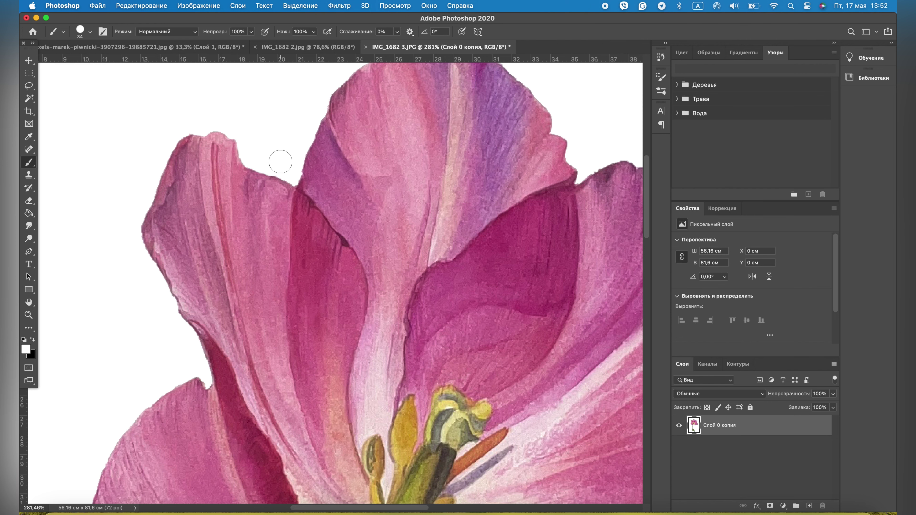
scroll(285, 146, "up", 5)
scroll(284, 147, "right", 4)
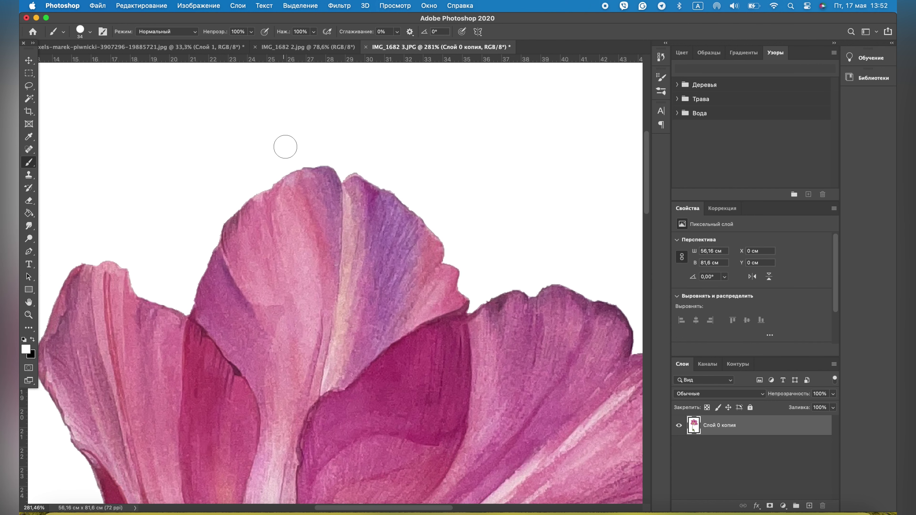
scroll(370, 169, "down", 4)
scroll(371, 169, "right", 15)
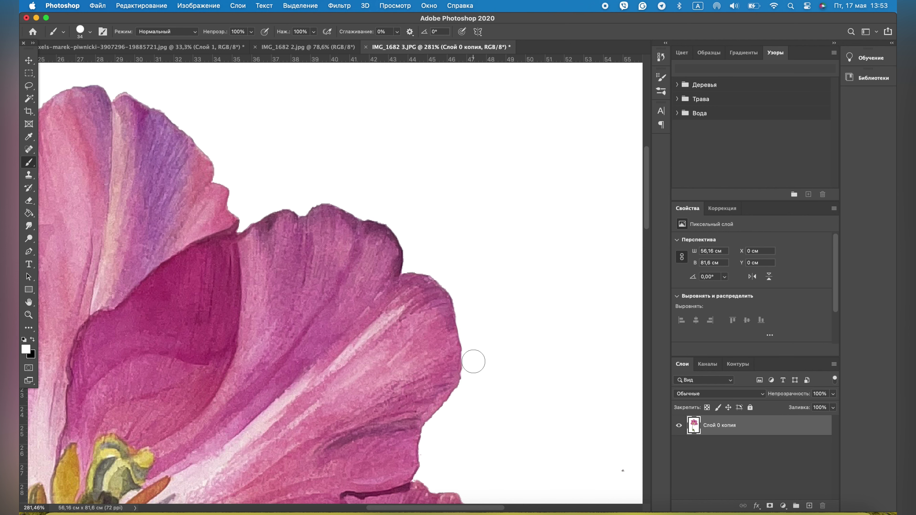
scroll(465, 397, "down", 5)
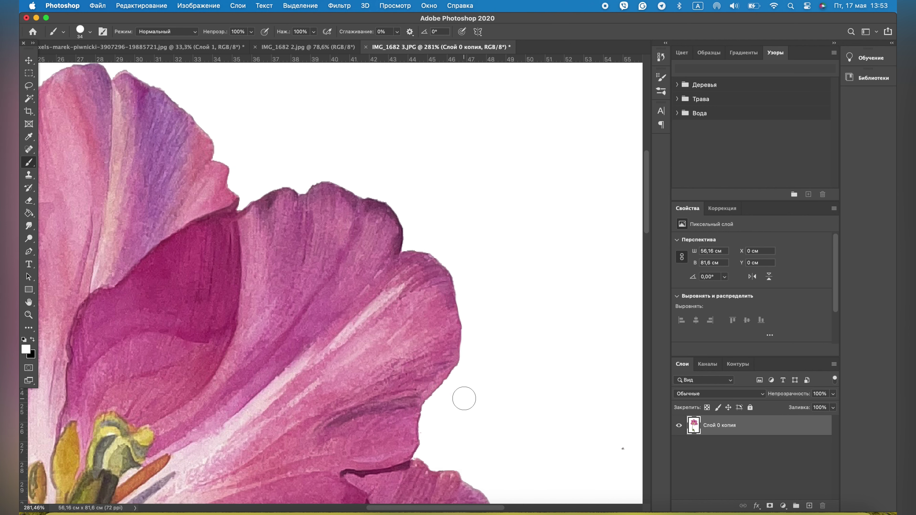
scroll(464, 398, "right", 3)
scroll(465, 397, "down", 2)
scroll(465, 397, "right", 2)
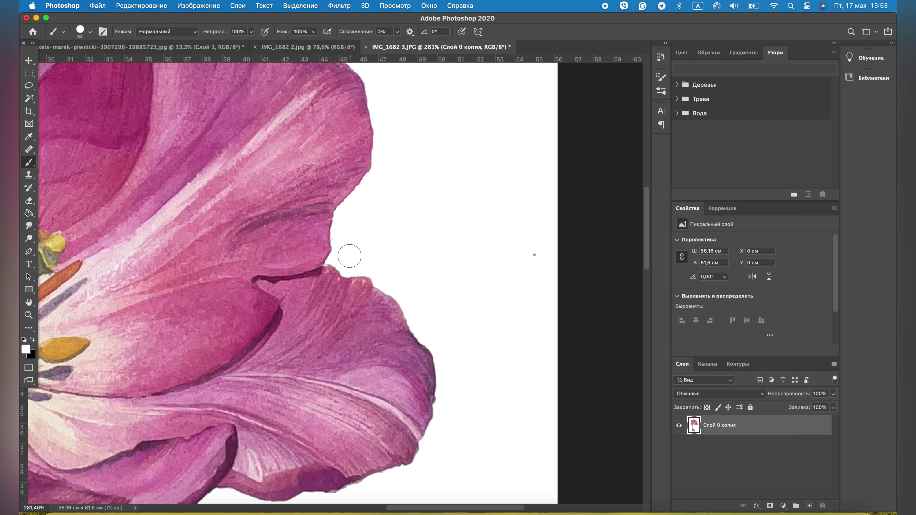
left_click(90, 32)
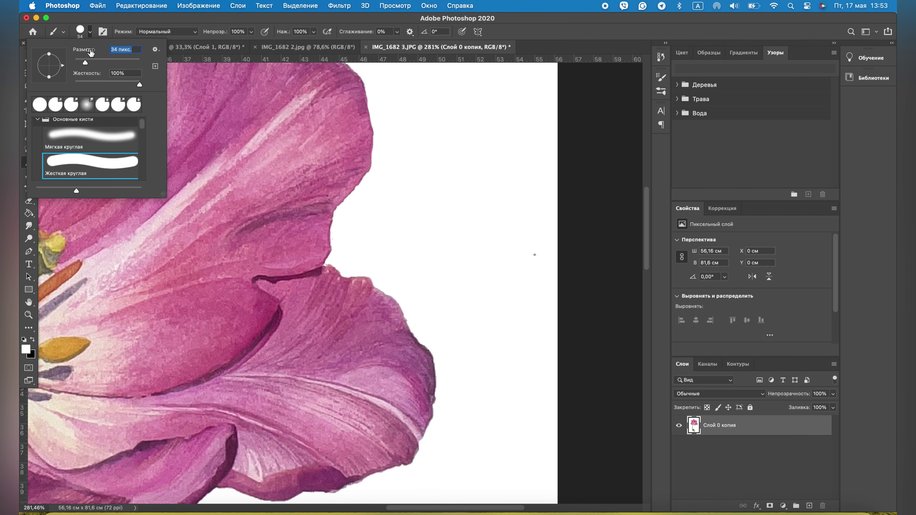
left_click_drag(84, 63, 80, 63)
scroll(328, 266, "up", 2)
scroll(328, 266, "up", 2)
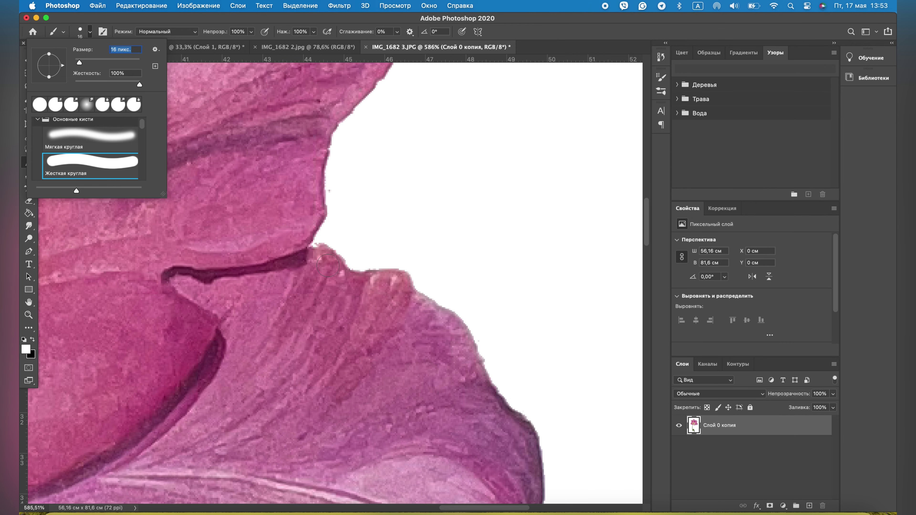
left_click_drag(78, 62, 77, 62)
left_click(317, 243)
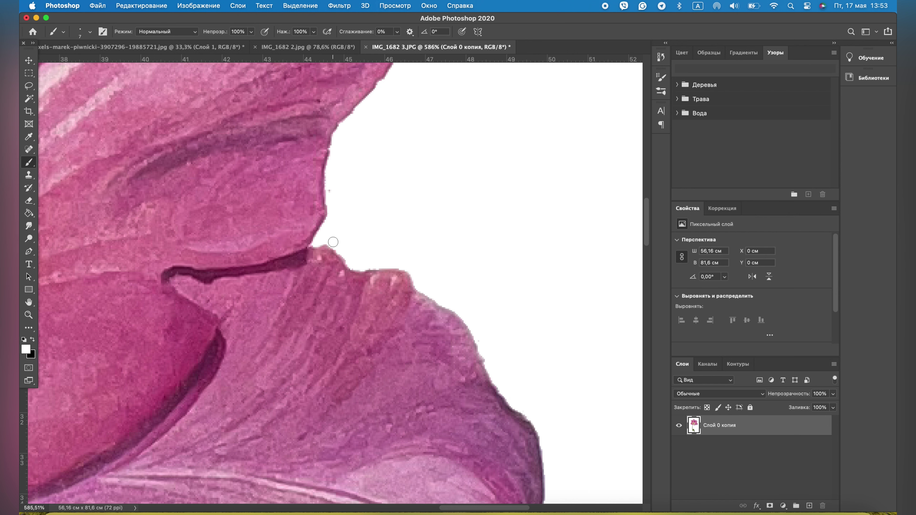
- Paint white along the petal edges, clearing the stray pink specks
mouse_move(333, 242)
left_mouse_down()
mouse_move(368, 267)
mouse_move(402, 262)
mouse_move(425, 280)
left_mouse_up()
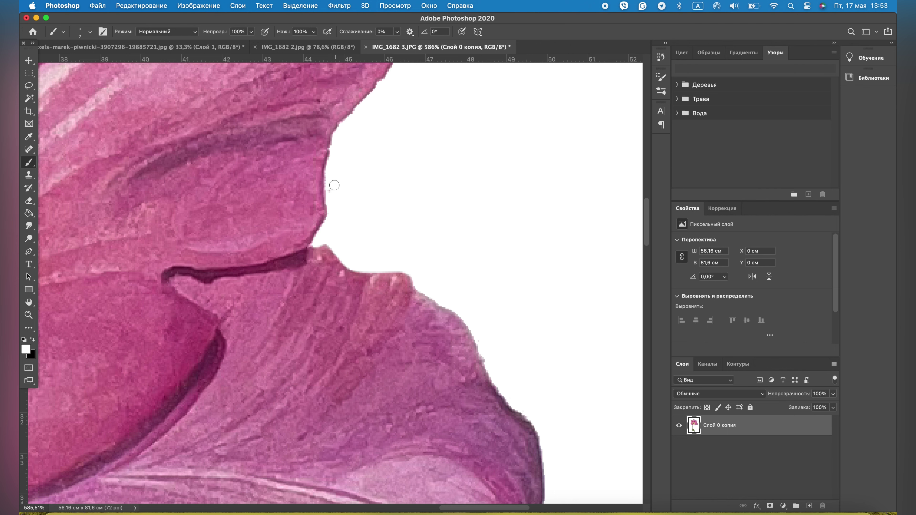
left_click_drag(330, 191, 330, 220)
scroll(388, 207, "down", 5)
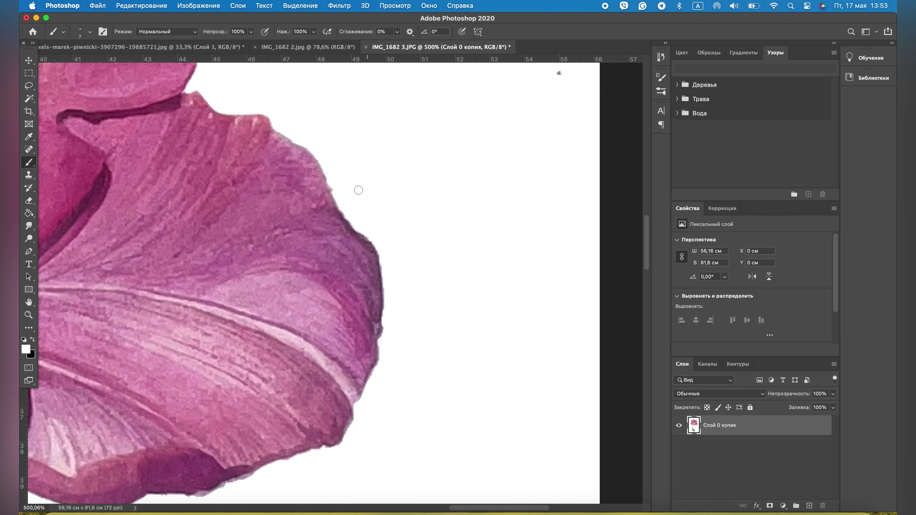
mouse_move(329, 172)
left_mouse_down()
mouse_move(375, 249)
mouse_move(381, 338)
left_mouse_up()
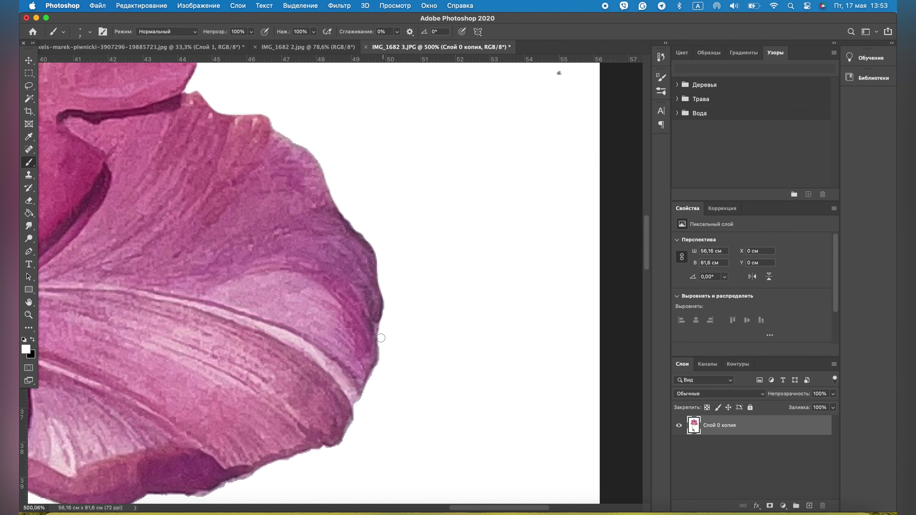
scroll(384, 340, "down", 5)
scroll(384, 339, "left", 3)
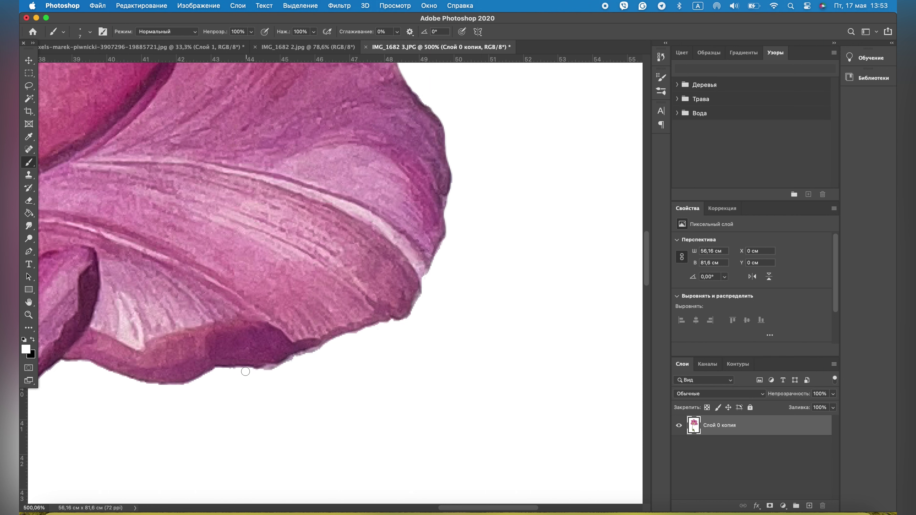
mouse_move(245, 372)
left_mouse_down()
mouse_move(213, 372)
mouse_move(294, 362)
mouse_move(403, 321)
left_mouse_up()
scroll(262, 344, "left", 8)
scroll(261, 344, "down", 1)
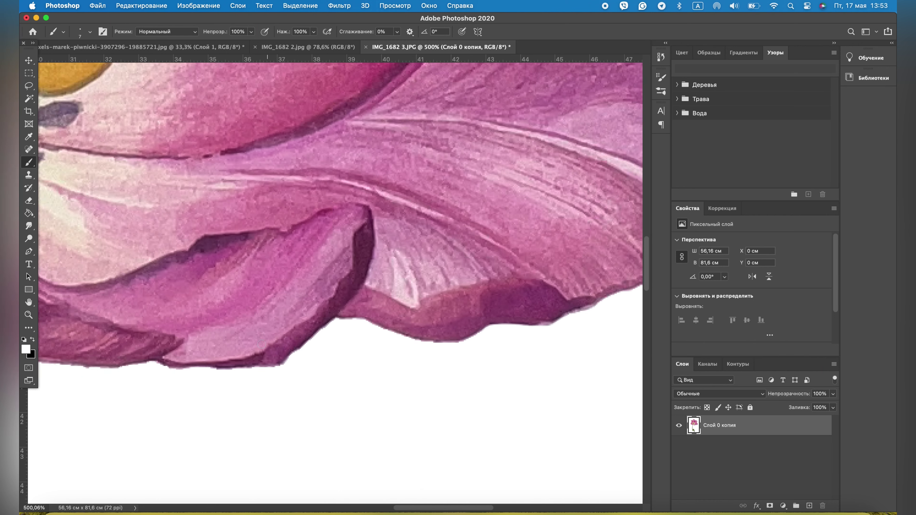
scroll(206, 354, "left", 12)
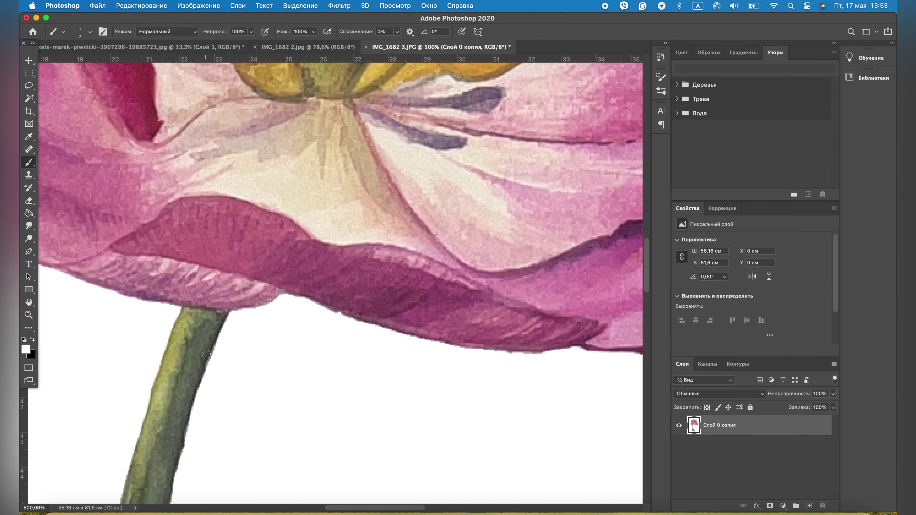
mouse_move(343, 318)
left_mouse_down()
mouse_move(283, 298)
mouse_move(230, 315)
left_mouse_up()
scroll(187, 352, "down", 4)
scroll(187, 352, "left", 4)
- Paint white along both stem edges and the green fringe of the leaf notch
left_click_drag(342, 277, 330, 328)
scroll(330, 329, "down", 5)
scroll(329, 336, "down", 5)
scroll(325, 354, "down", 5)
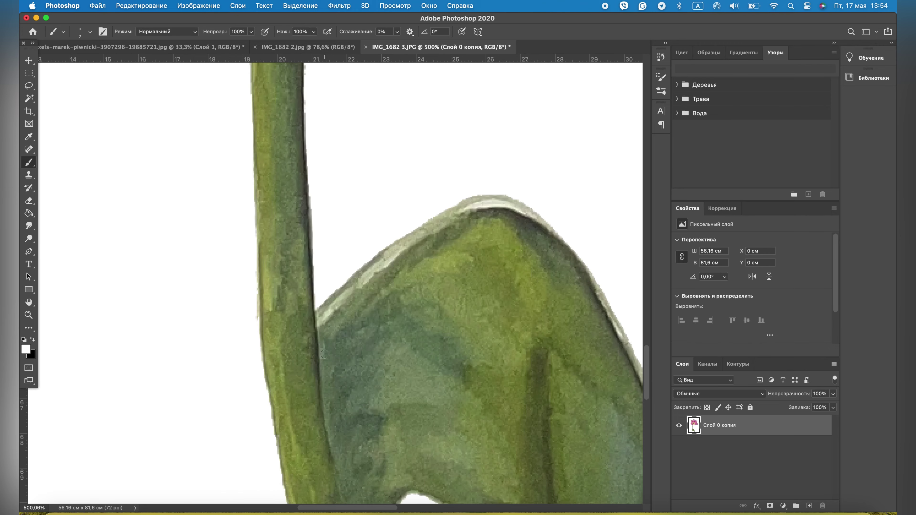
left_click_drag(252, 262, 261, 385)
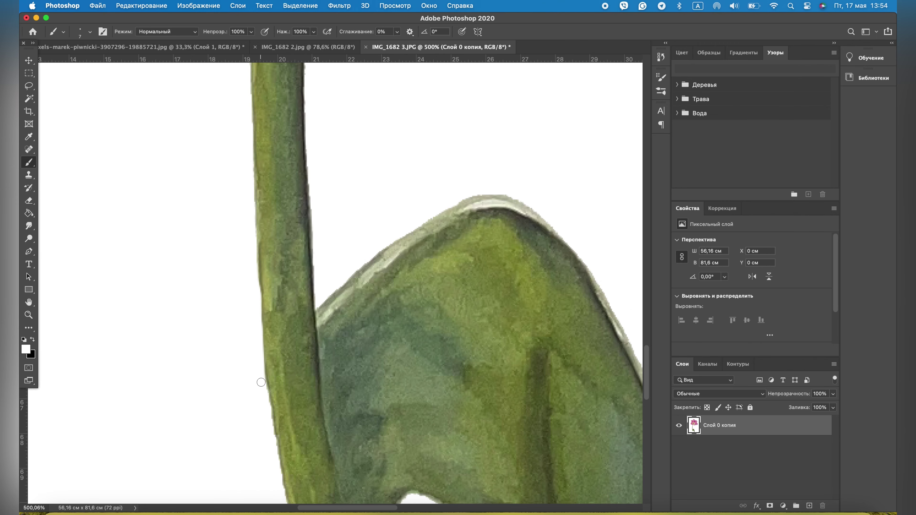
scroll(369, 308, "down", 3)
scroll(369, 307, "right", 3)
scroll(369, 308, "down", 7)
scroll(369, 307, "right", 2)
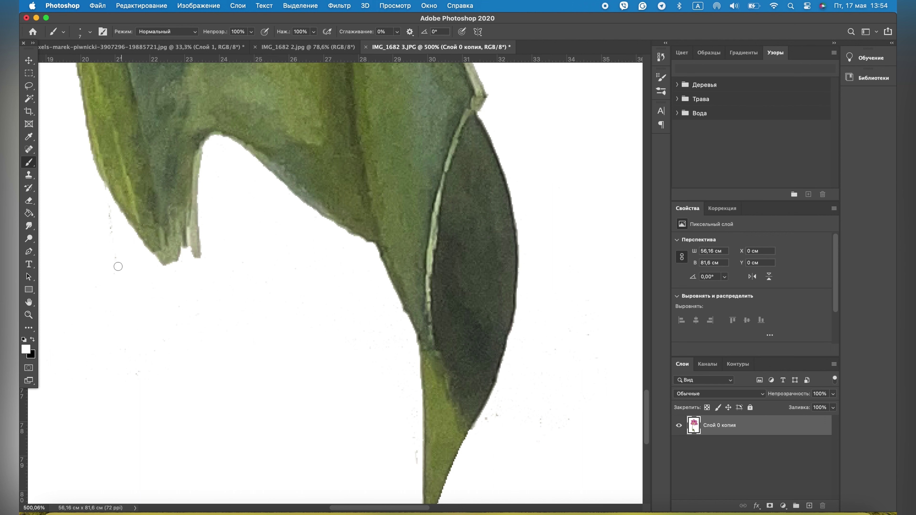
mouse_move(94, 192)
left_mouse_down()
mouse_move(144, 249)
mouse_move(199, 266)
left_mouse_up()
mouse_move(213, 141)
left_mouse_down()
mouse_move(199, 169)
mouse_move(205, 265)
left_mouse_up()
mouse_move(213, 143)
left_mouse_down()
mouse_move(256, 169)
mouse_move(318, 227)
mouse_move(312, 212)
mouse_move(373, 245)
mouse_move(421, 375)
left_mouse_up()
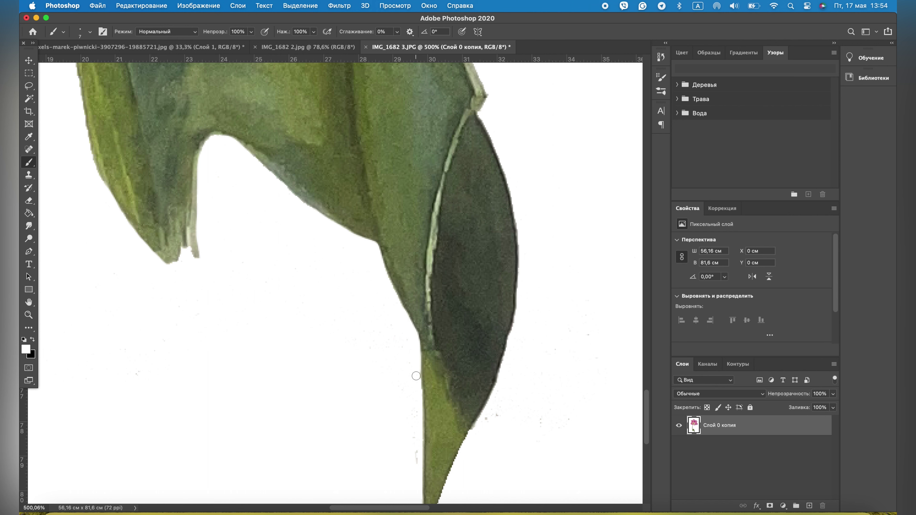
- Paint out grey specks beside the stem and clean the leaf's right edge
scroll(415, 375, "down", 5)
left_click_drag(404, 187, 409, 313)
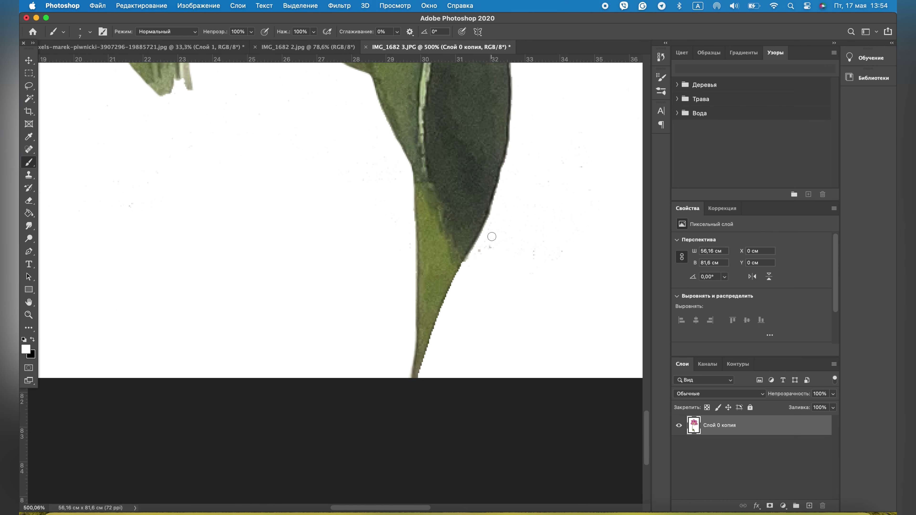
mouse_move(491, 240)
left_mouse_down()
mouse_move(470, 260)
mouse_move(566, 250)
left_mouse_up()
left_click_drag(570, 171, 584, 169)
left_click_drag(503, 180, 463, 269)
scroll(479, 273, "up", 3)
scroll(479, 273, "right", 3)
scroll(480, 274, "up", 5)
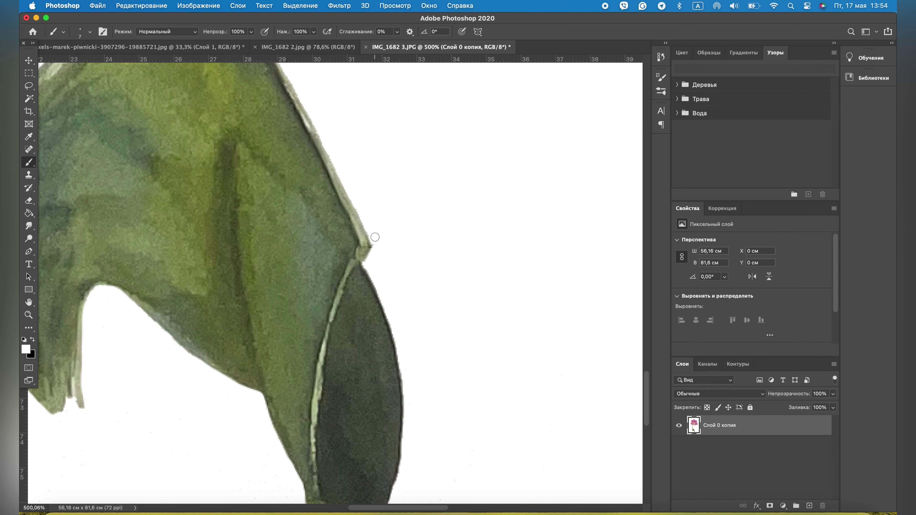
scroll(374, 262, "up", 3)
scroll(374, 261, "left", 2)
scroll(331, 174, "down", 3)
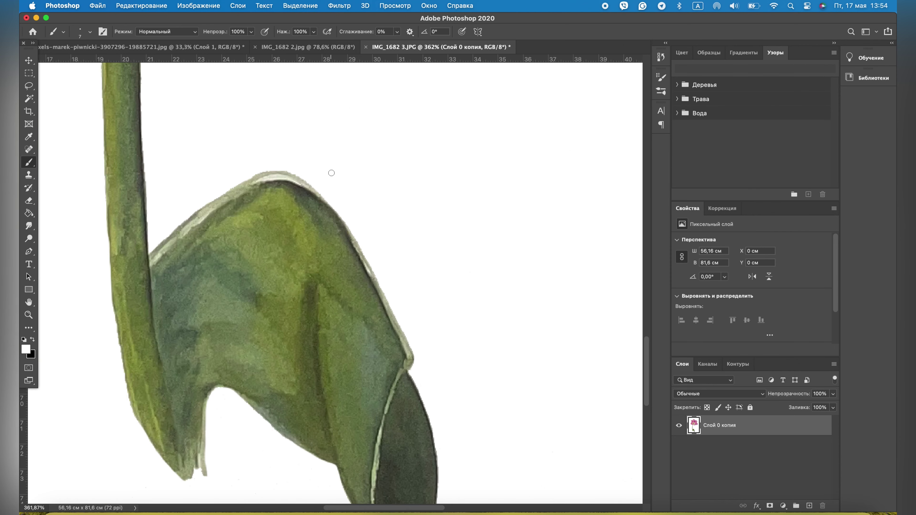
scroll(331, 174, "down", 2)
scroll(331, 174, "down", 2)
scroll(331, 174, "down", 2)
- Compare against the original IMG_1682 2.jpg, then return to the edited tulip
scroll(332, 173, "down", 1)
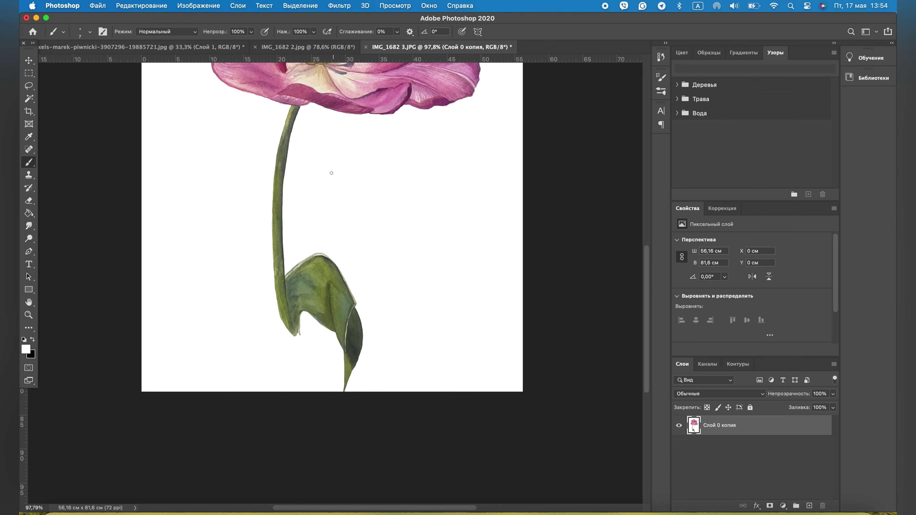
scroll(332, 173, "down", 2)
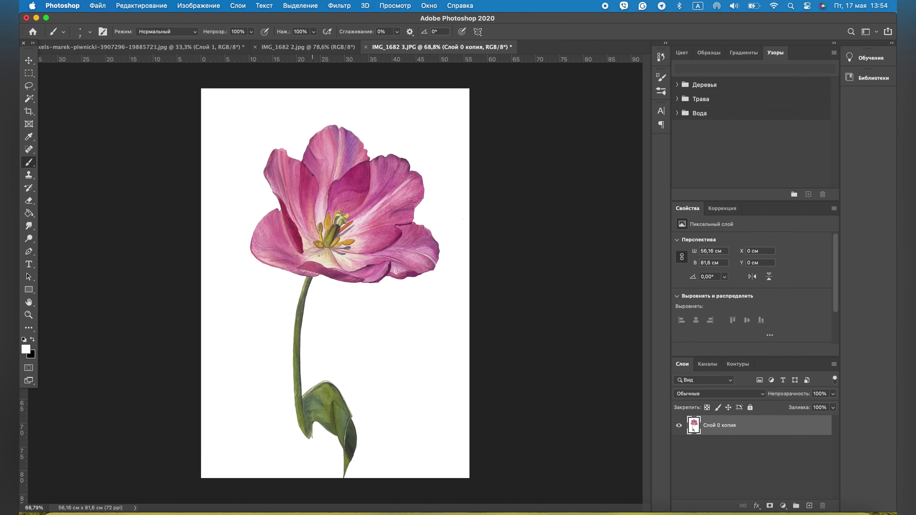
left_click(333, 48)
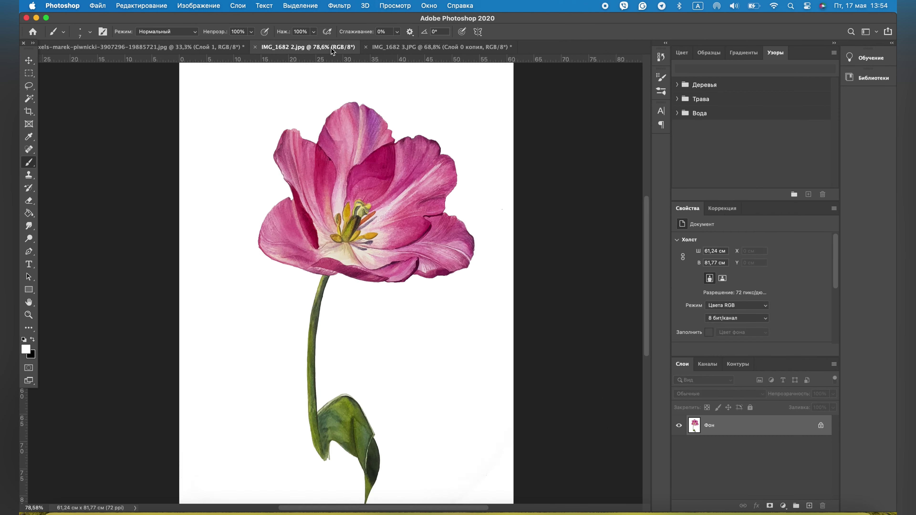
left_click(415, 51)
- Apply Levels to the tulip layer with black input 14 and midtones 1,13
key("ctrl+l")
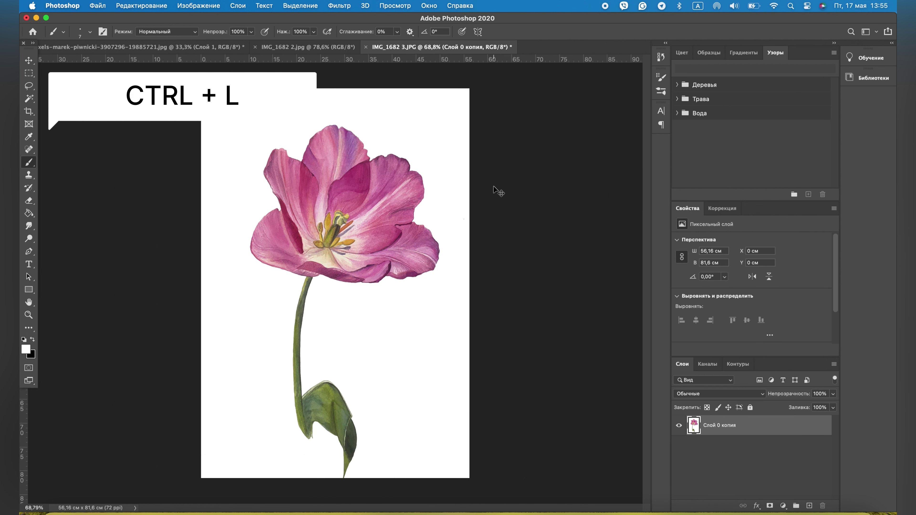
left_click_drag(464, 198, 472, 203)
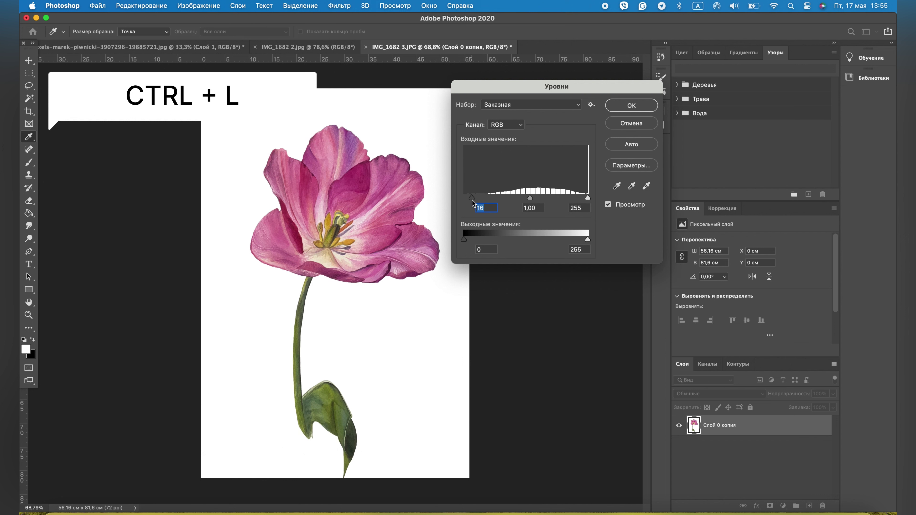
type("14")
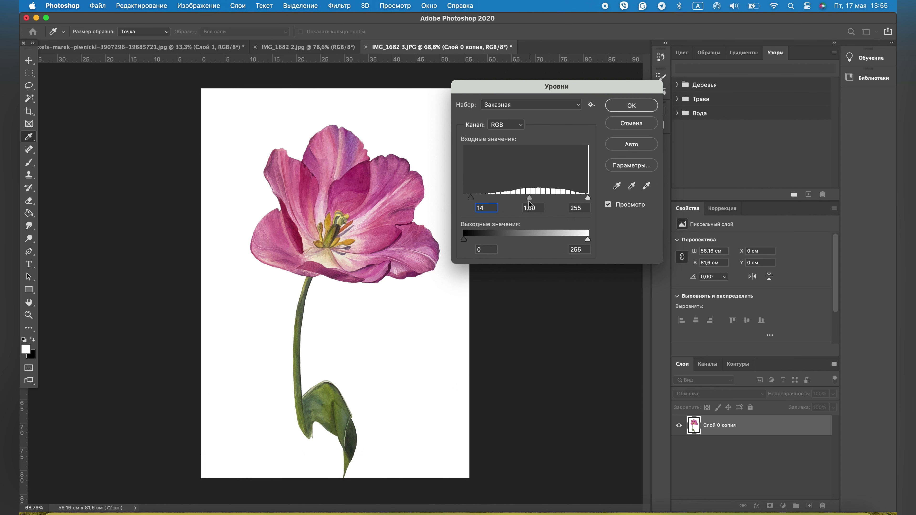
left_click_drag(529, 197, 525, 199)
left_click(622, 105)
key("b")
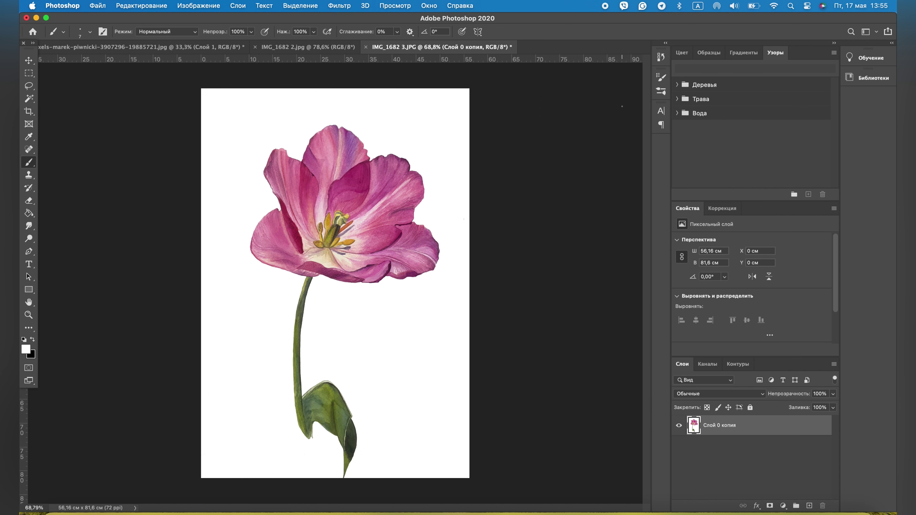
- Dodge the flower centre around the stamens and check the brush settings
left_click(29, 238)
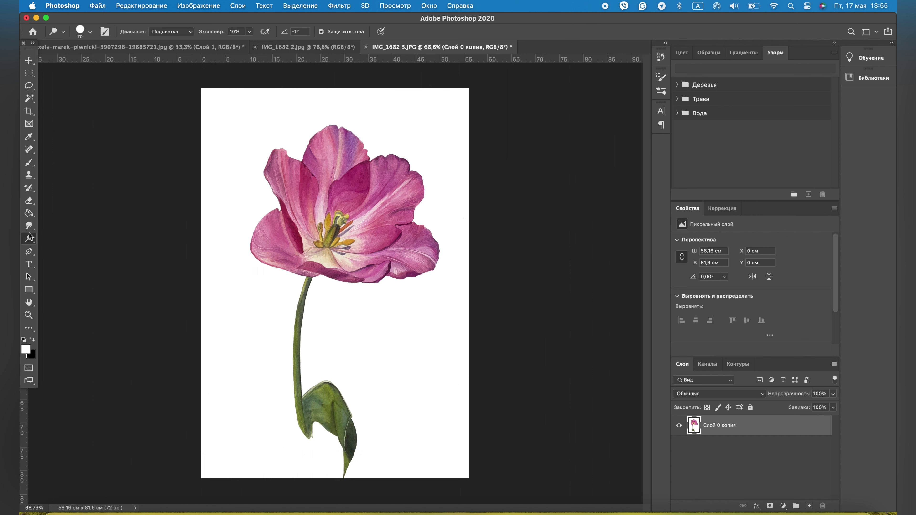
left_click_drag(353, 249, 356, 235)
left_click(89, 32)
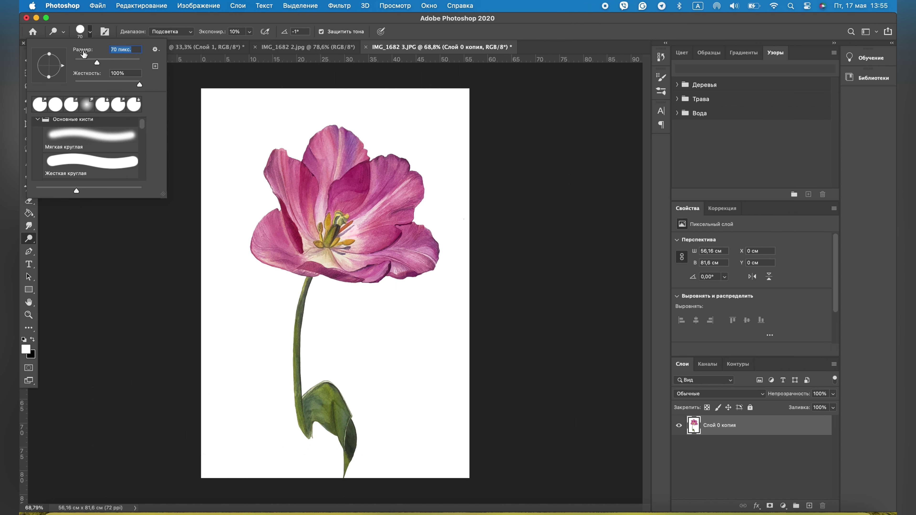
left_click(85, 108)
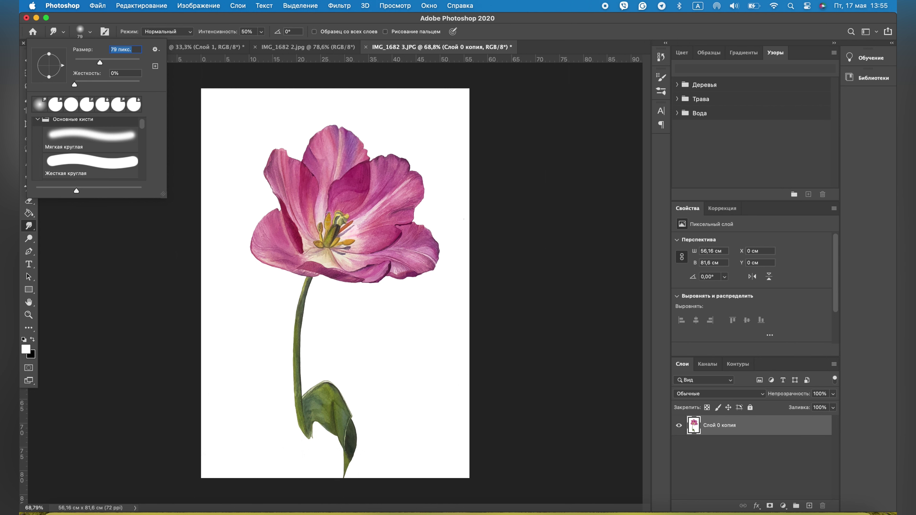
key("Return")
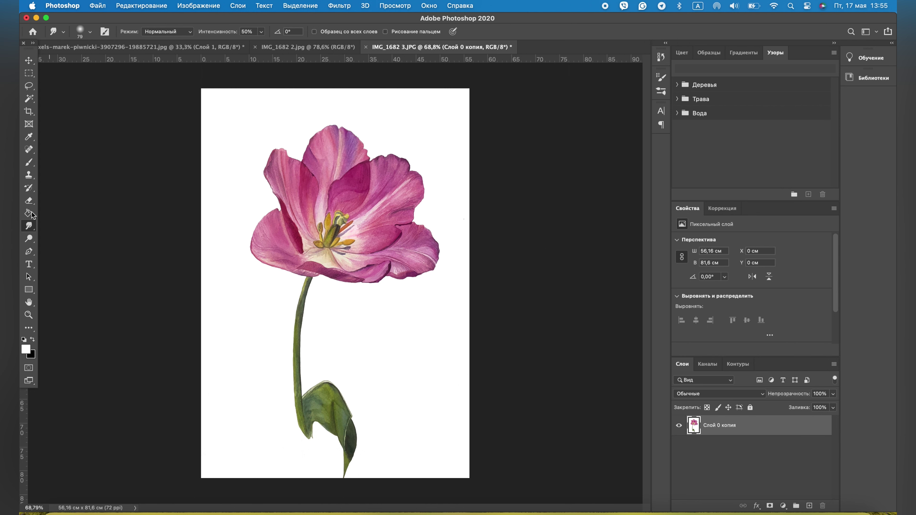
- Switch the Dodge tool to the Soft Round preset and lighten the centre further
left_click(28, 238)
left_click(90, 31)
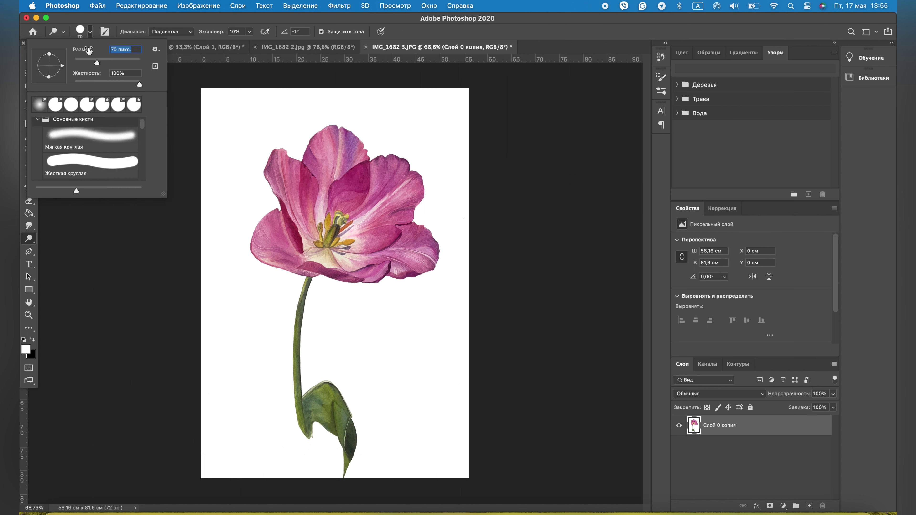
left_click(86, 134)
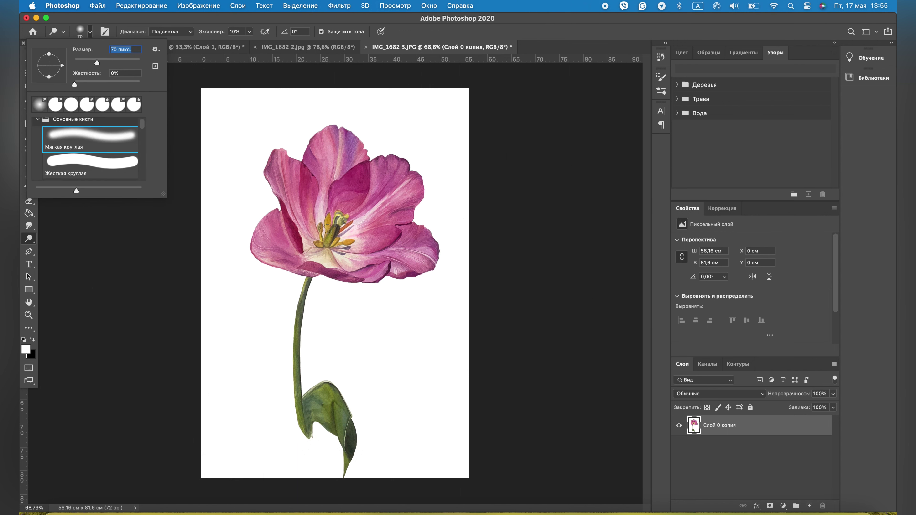
key("Return")
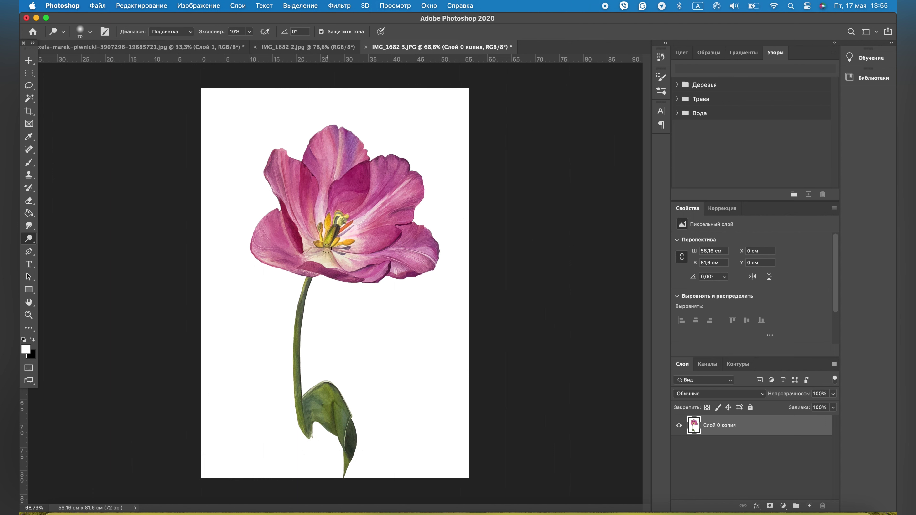
left_click_drag(325, 249, 322, 249)
left_click(310, 47)
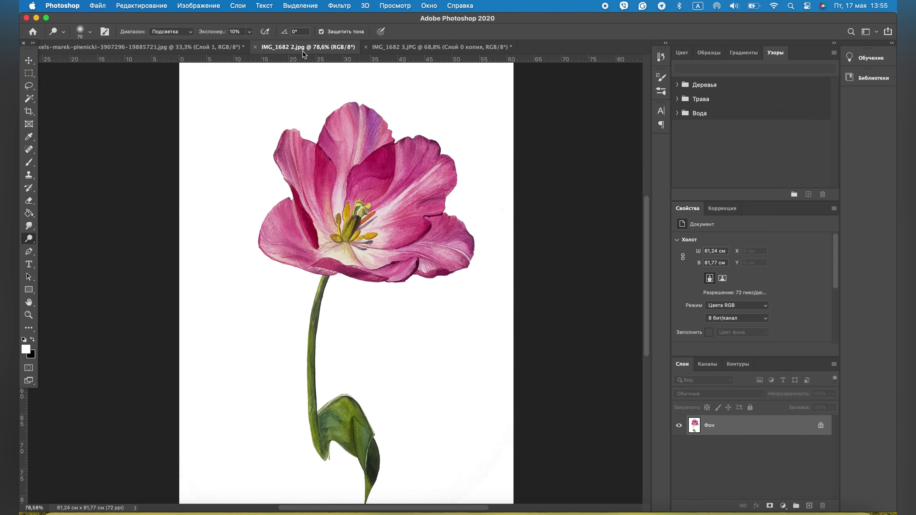
left_click(395, 47)
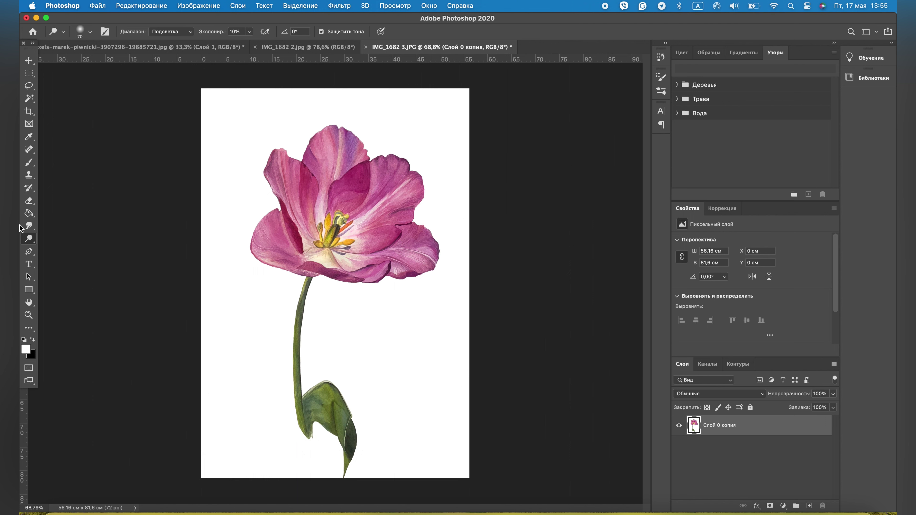
left_click(29, 213)
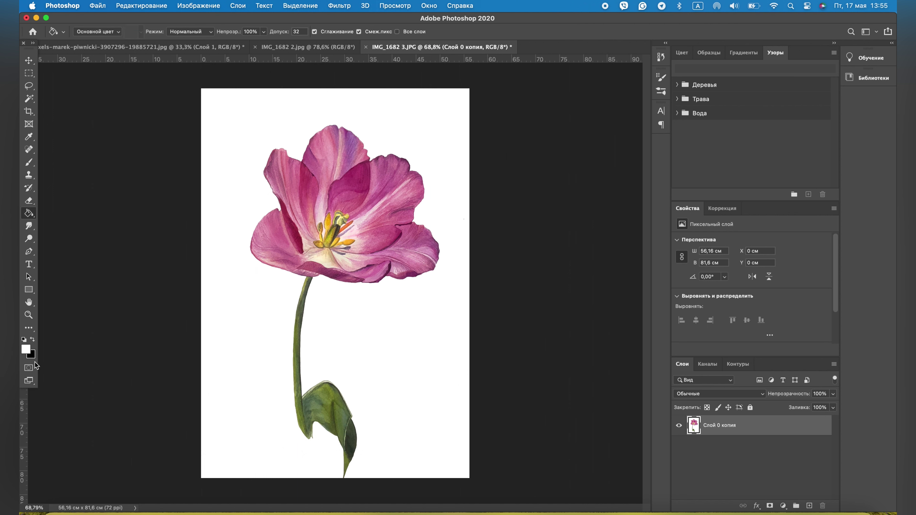
left_click(33, 340)
left_click(220, 308)
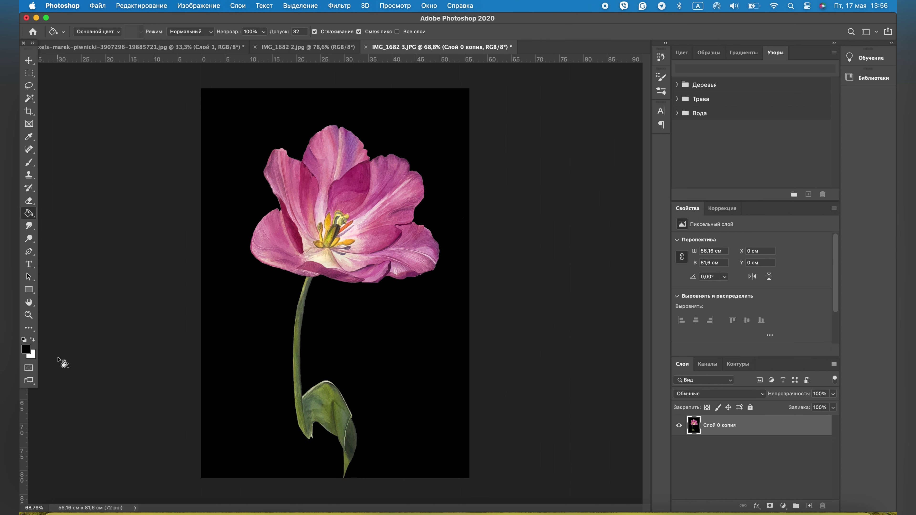
key("super+z")
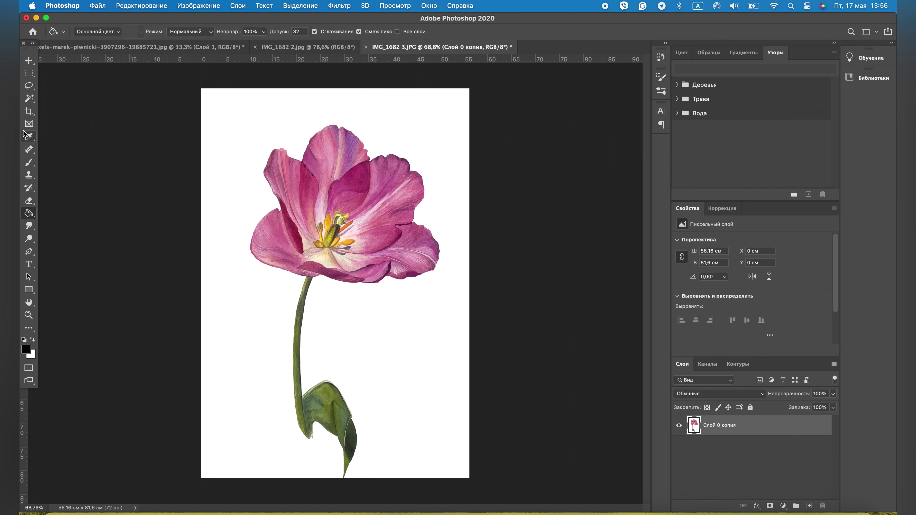
- Magic-wand the white background around the tulip and delete it to transparency
left_click(30, 99)
left_click(252, 147)
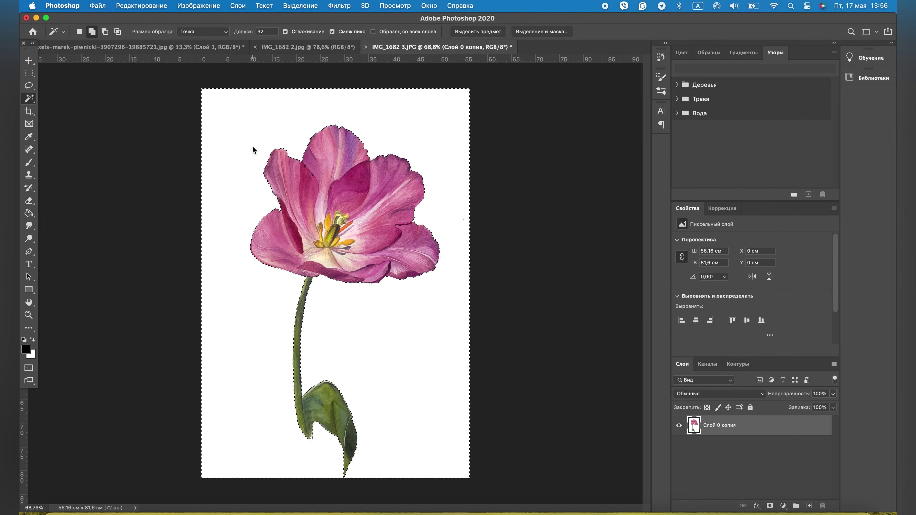
key("Delete")
key("z")
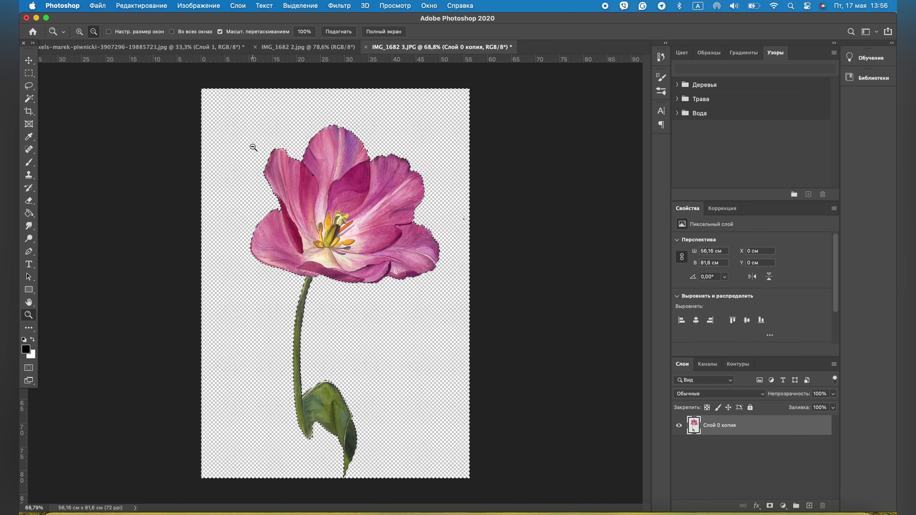
key("ctrl+d")
- Move the tulip slightly up and left on the canvas
key("v")
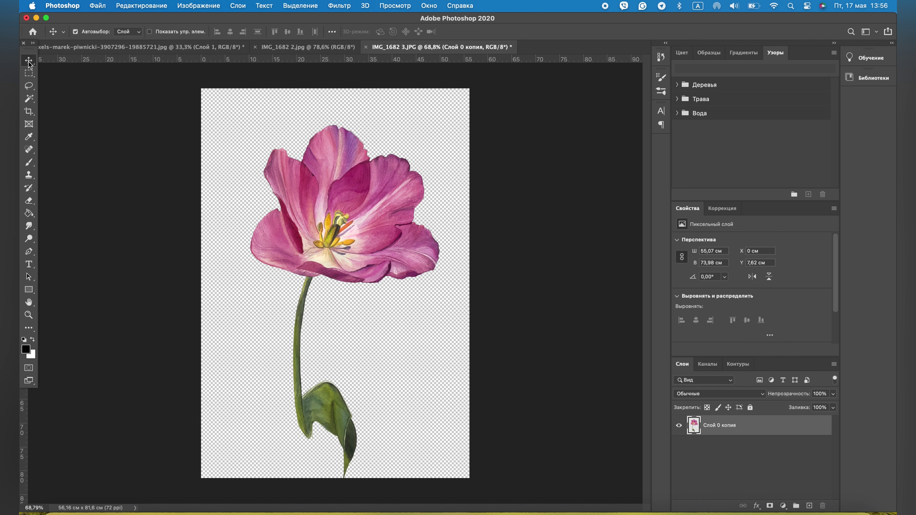
left_click_drag(326, 236, 322, 227)
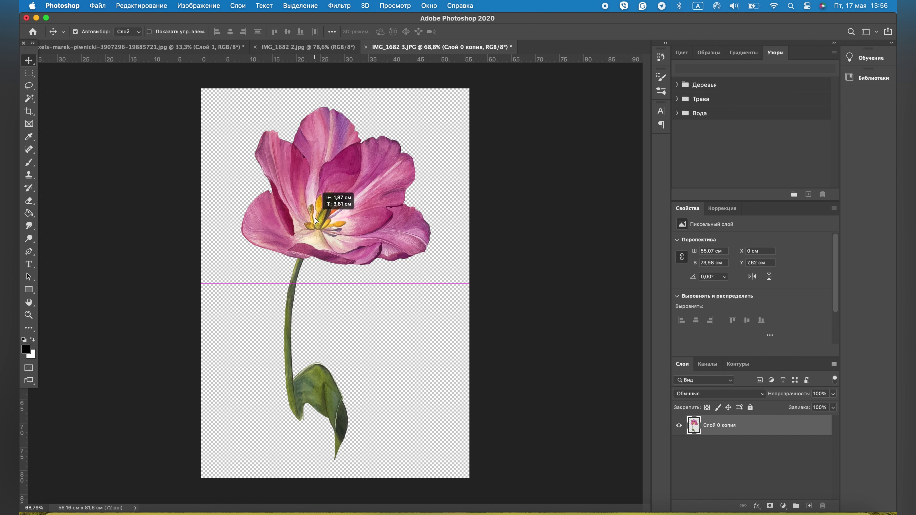
left_click_drag(321, 227, 319, 223)
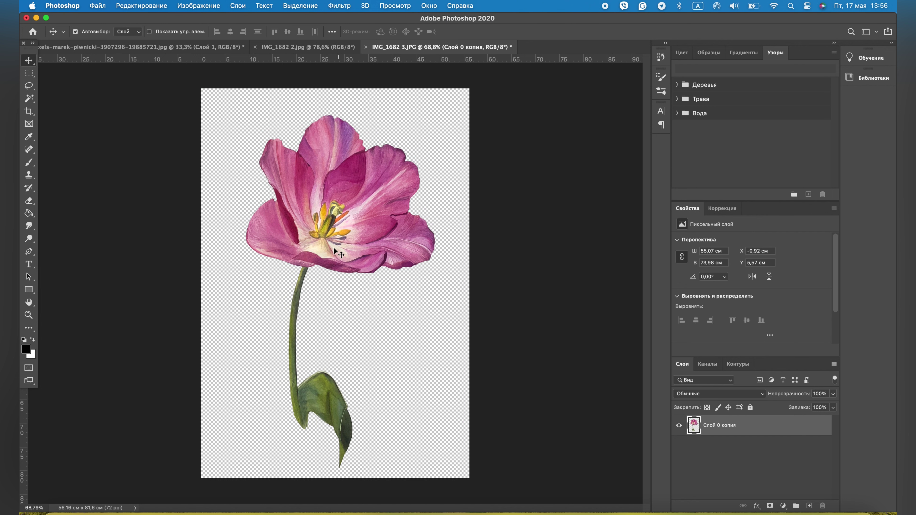
- Quick-export the cut-out tulip on its transparent background as a PNG file
left_click(97, 5)
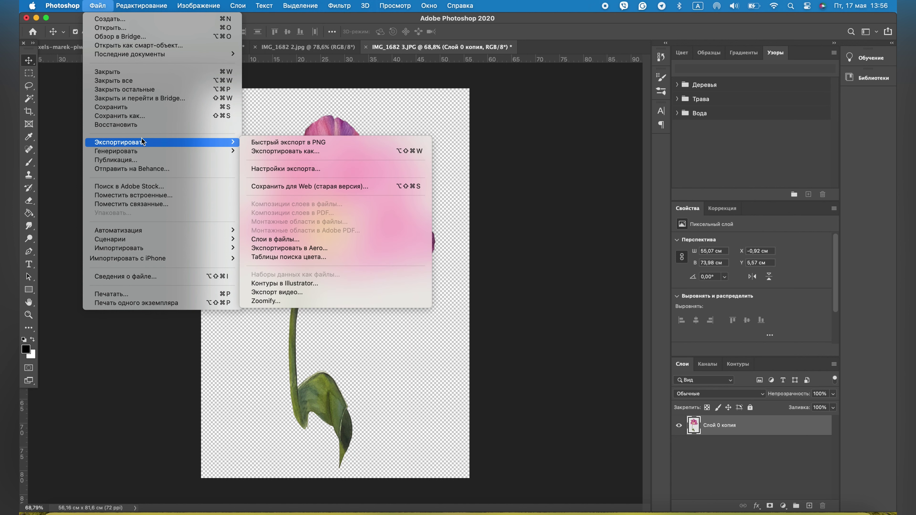
mouse_move(119, 142)
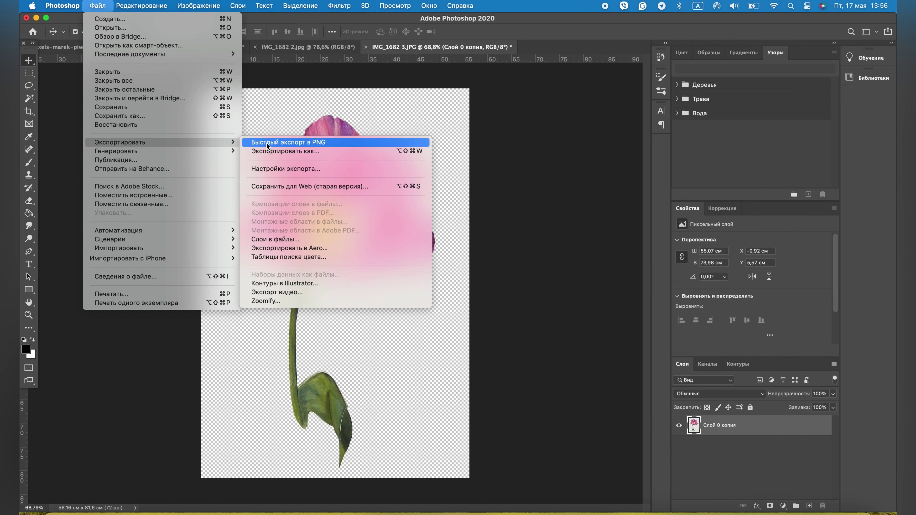
left_click(267, 143)
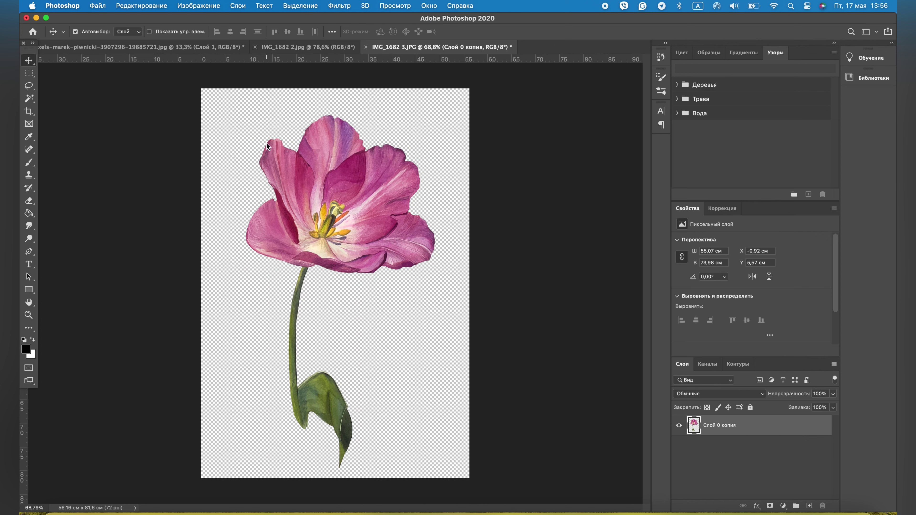